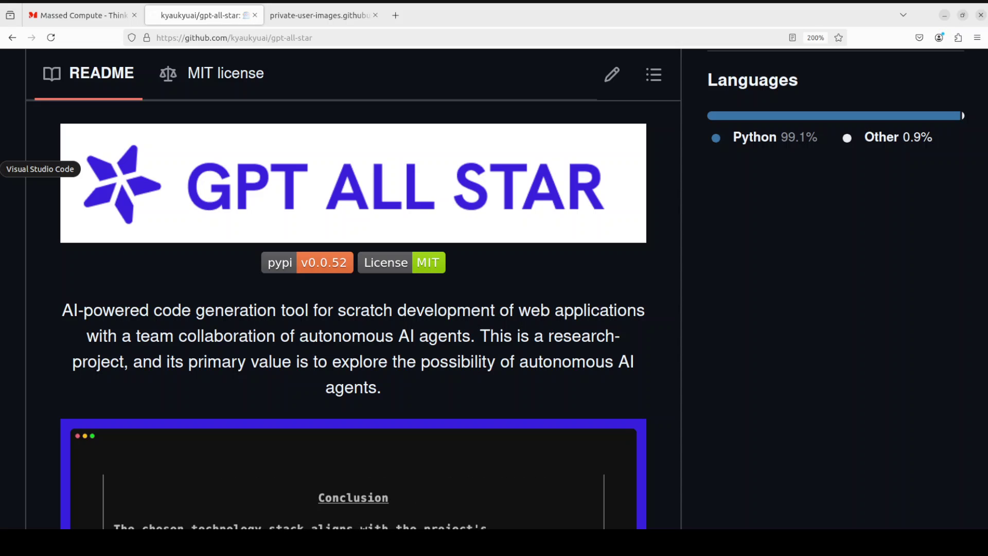
- Review the GPT ALL STAR architecture diagram, its GitHub README and the Massed Compute home page
left_click(350, 17)
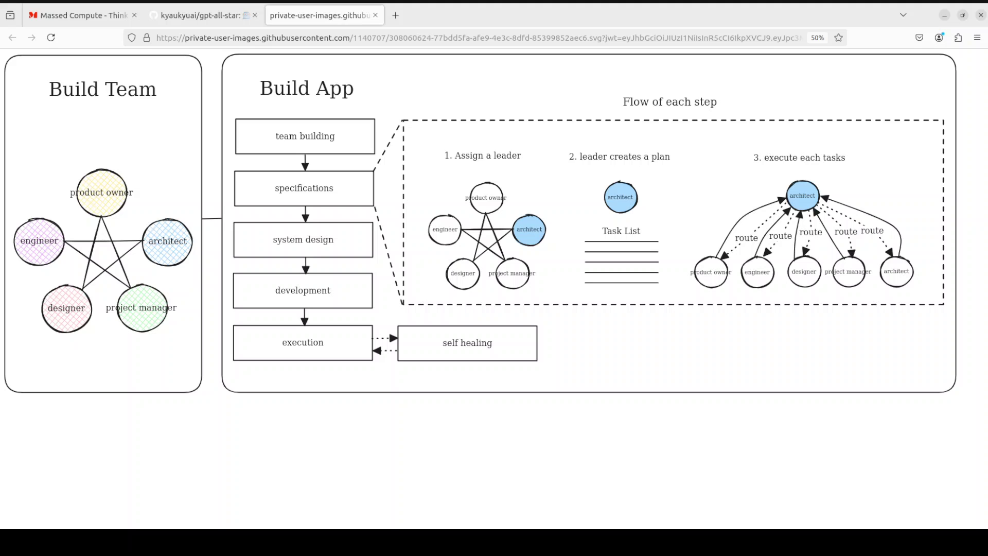
left_click(192, 16)
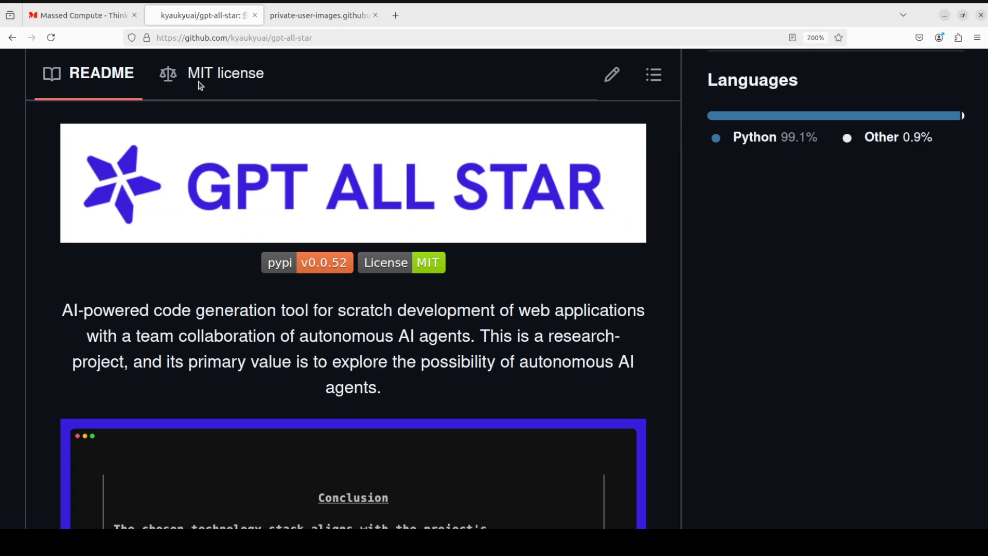
left_click(74, 17)
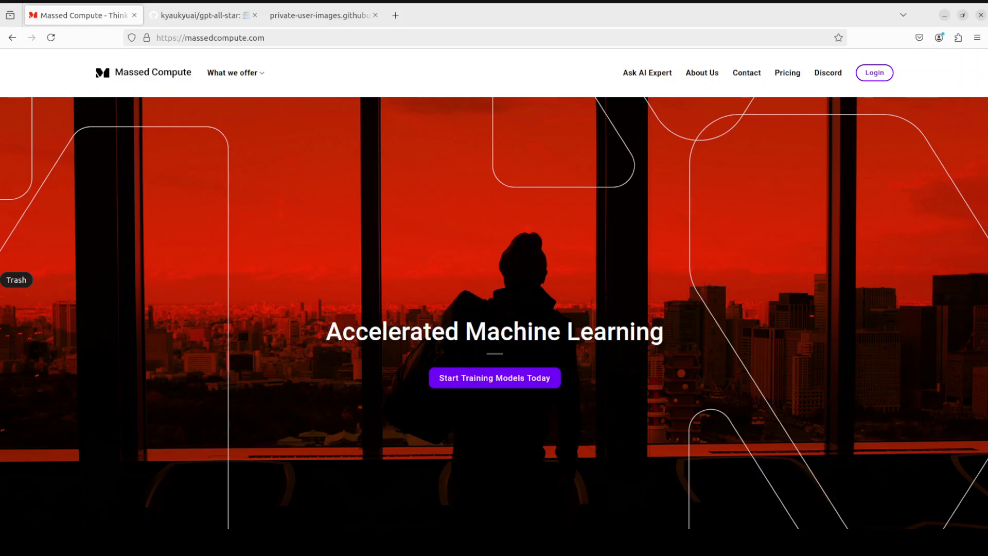
- Switch to the terminal, check the GPU with nvidia-smi, and clear the output
key("alt+Tab")
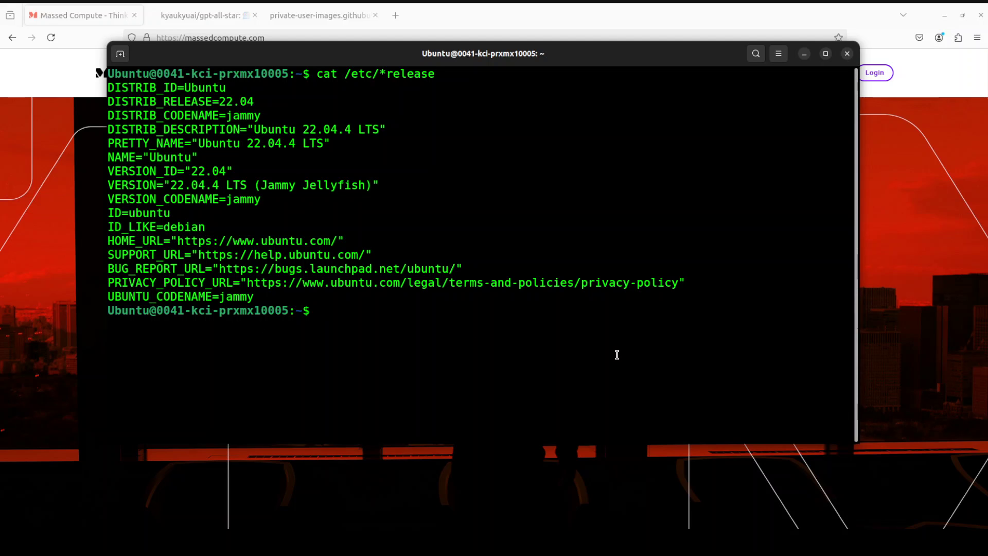
key("Up")
key("Up")
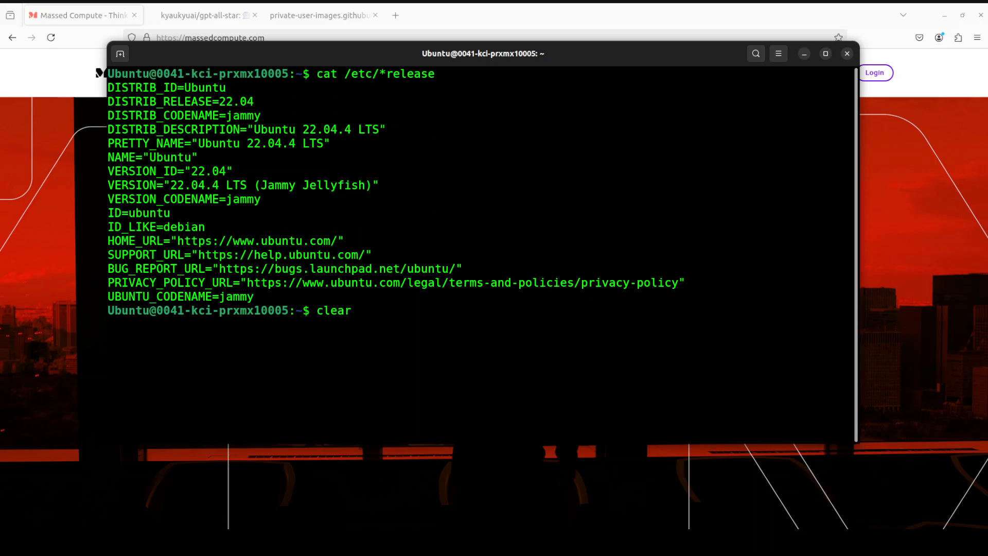
key("Up")
key("Return")
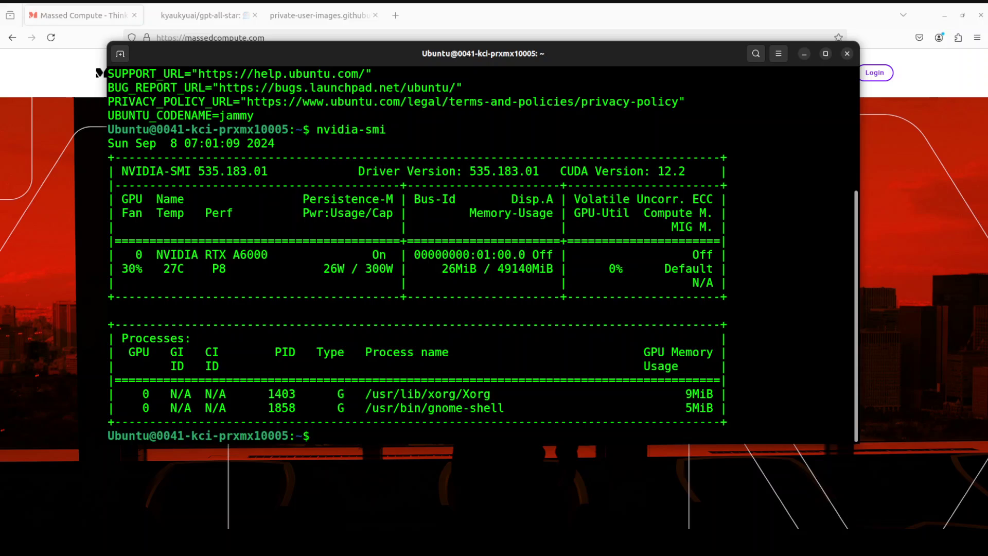
type("clear")
key("Return")
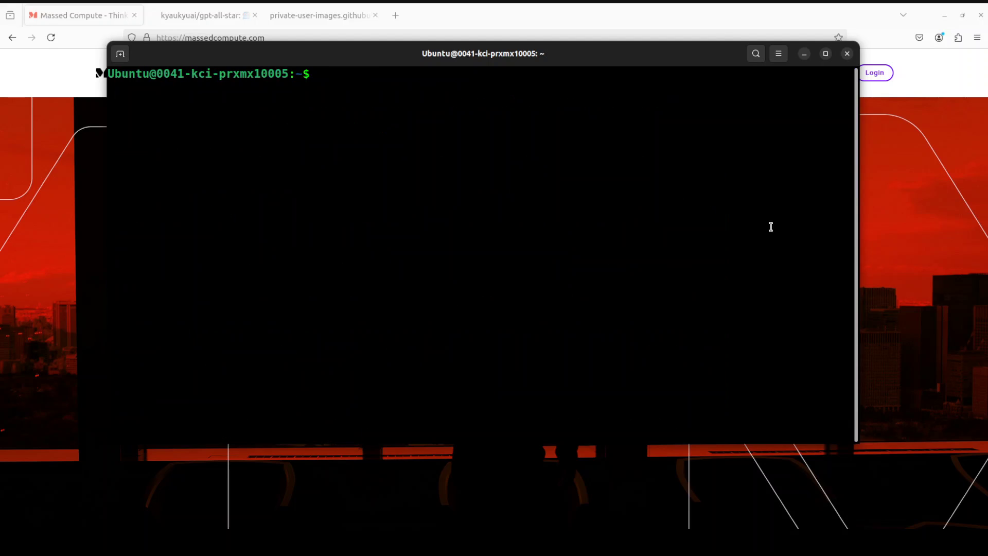
- Create and activate a conda environment named star with Python 3.11
right_click(485, 174)
left_click(564, 210)
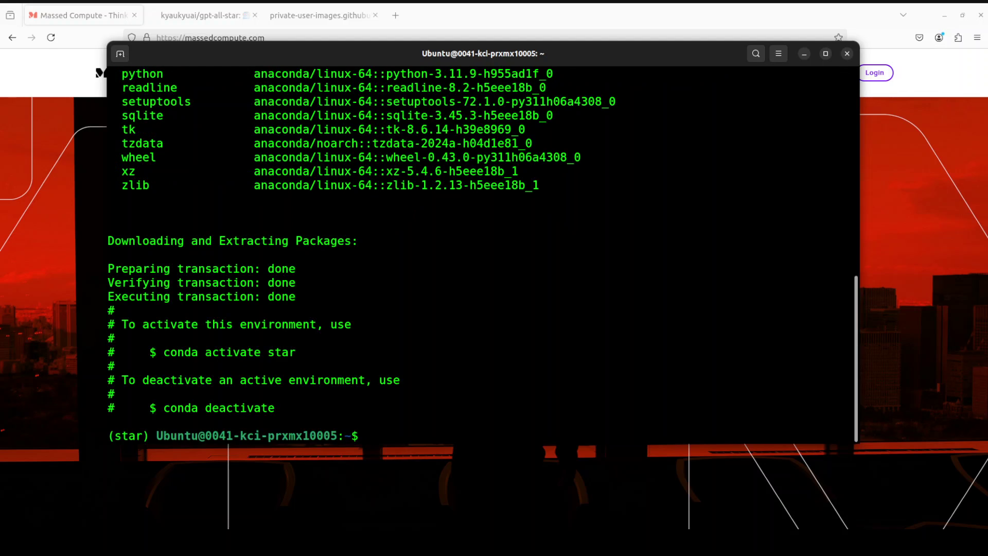
- Try to clone the kyaukyuai/gpt-all-star repository over SSH and change into the gpt-all-star folder
right_click(410, 254)
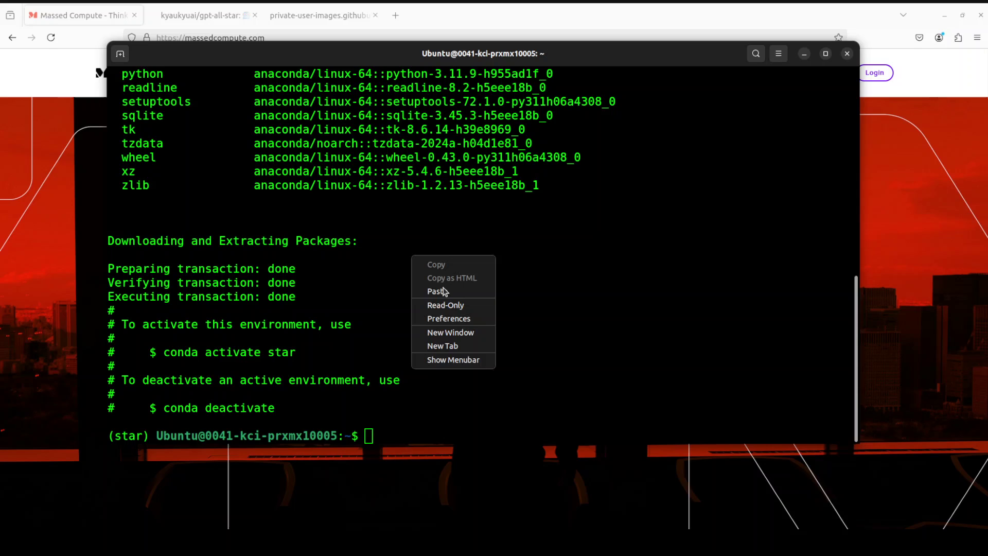
left_click(443, 291)
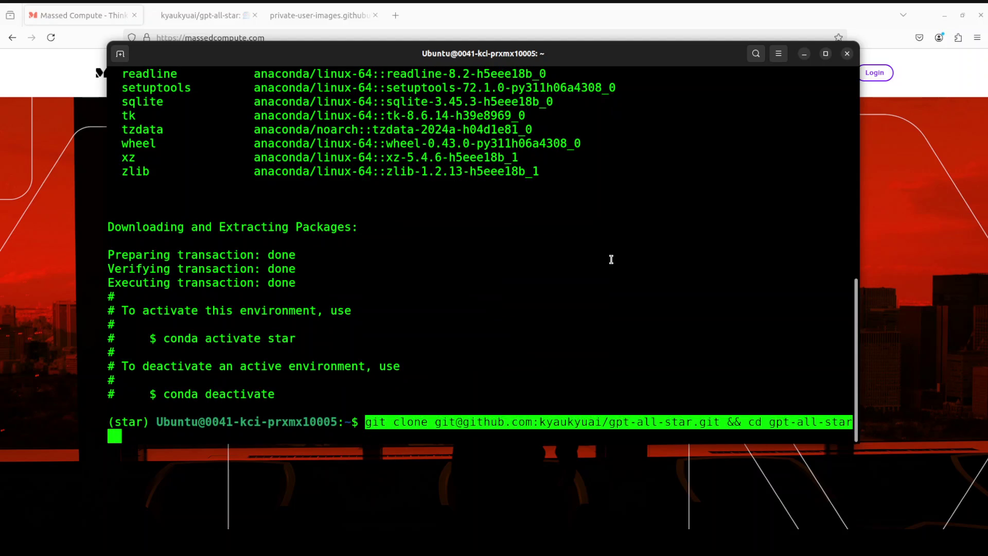
key("Return")
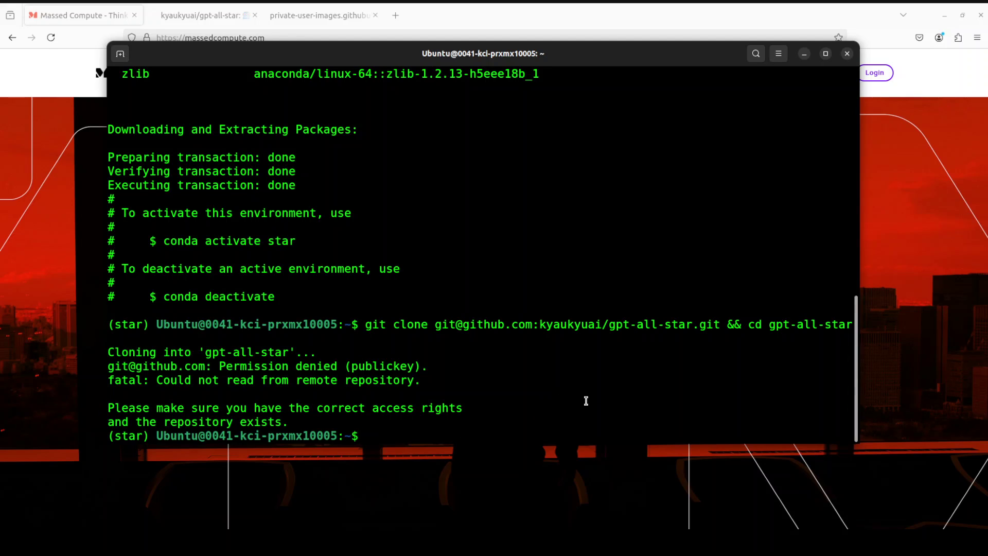
key("Up")
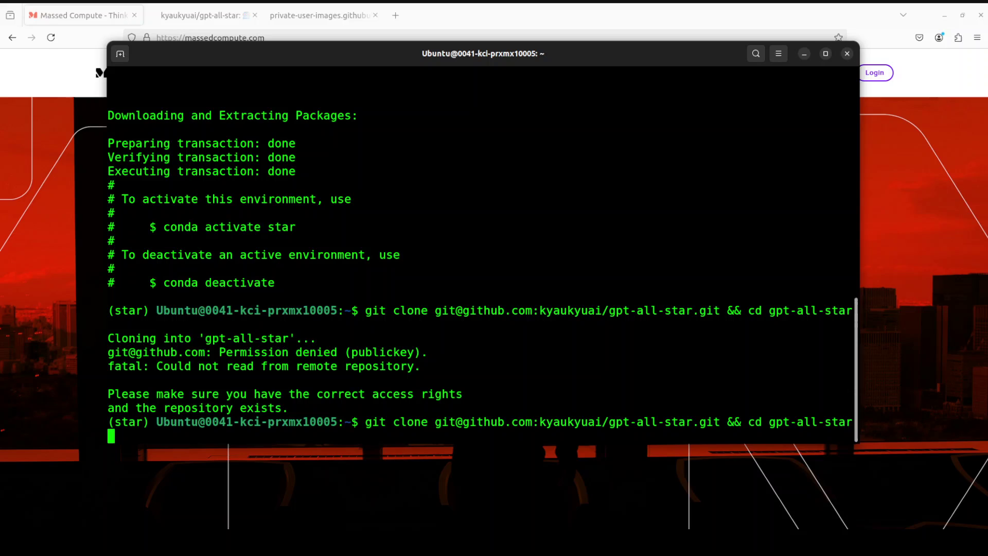
key("Left")
key("Left")
key("Left")
key("Left")
key("Left")
key("Left")
key("Left")
key("Left")
key("Left")
key("Left")
key("Left")
key("Left")
key("Left")
key("Left")
key("Left")
key("Left")
key("Left")
key("Left")
key("Left")
key("Left")
key("Right")
key("Right")
key("Right")
key("Right")
key("Right")
key("BackSpace")
key("BackSpace")
key("BackSpace")
key("BackSpace")
key("BackSpace")
key("BackSpace")
key("BackSpace")
key("BackSpace")
key("BackSpace")
key("BackSpace")
key("BackSpace")
key("BackSpace")
key("BackSpace")
key("BackSpace")
key("BackSpace")
key("BackSpace")
key("BackSpace")
key("BackSpace")
key("BackSpace")
key("BackSpace")
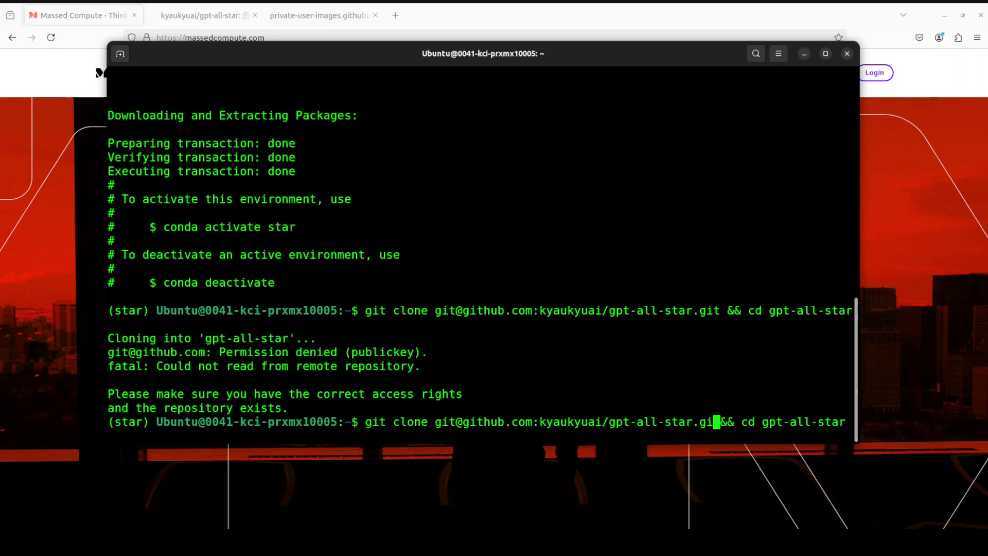
key("BackSpace")
key("BackSpace")
key("BackSpace")
key("BackSpace")
key("BackSpace")
key("BackSpace")
key("BackSpace")
key("BackSpace")
key("BackSpace")
key("BackSpace")
key("BackSpace")
key("BackSpace")
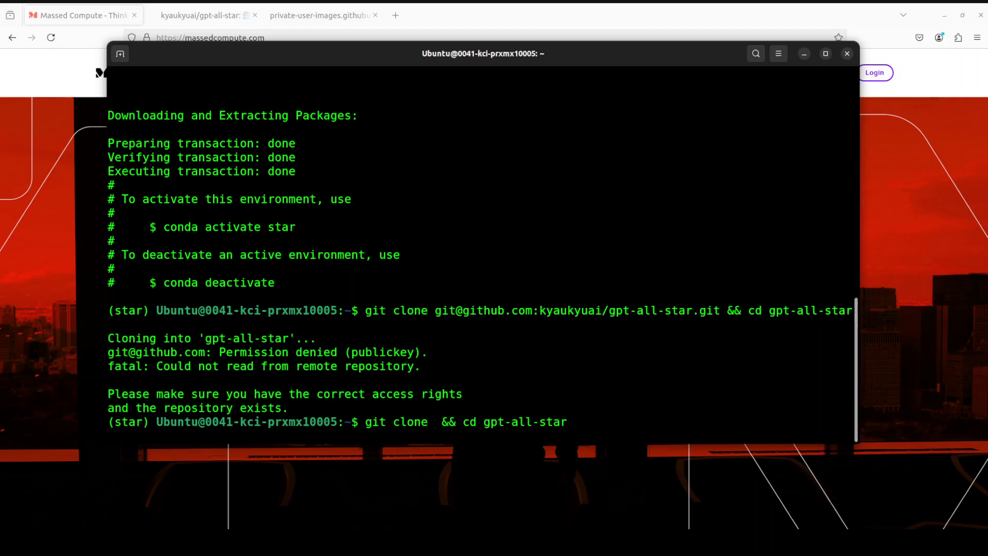
type("https://github.com/kyaukyuai/gpt-all-star.git")
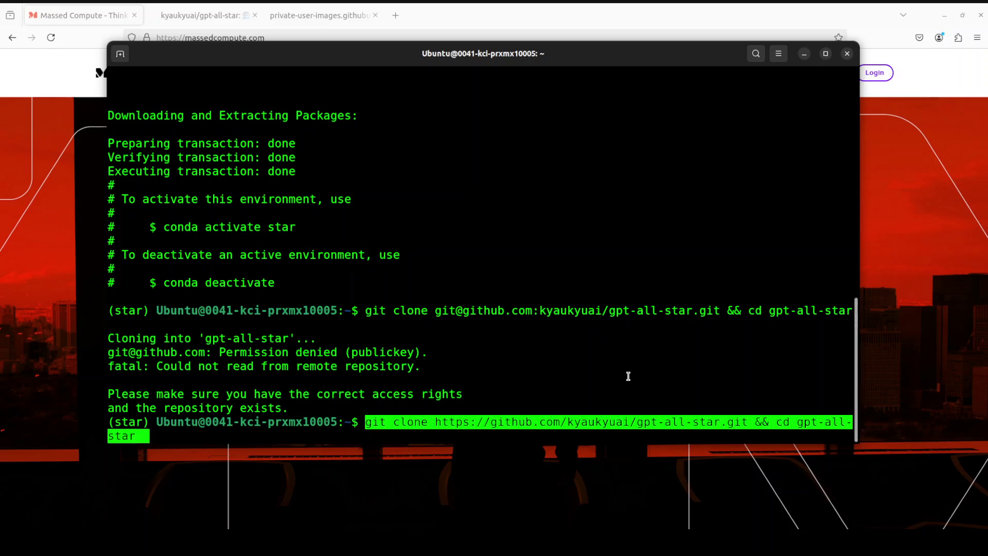
key("Return")
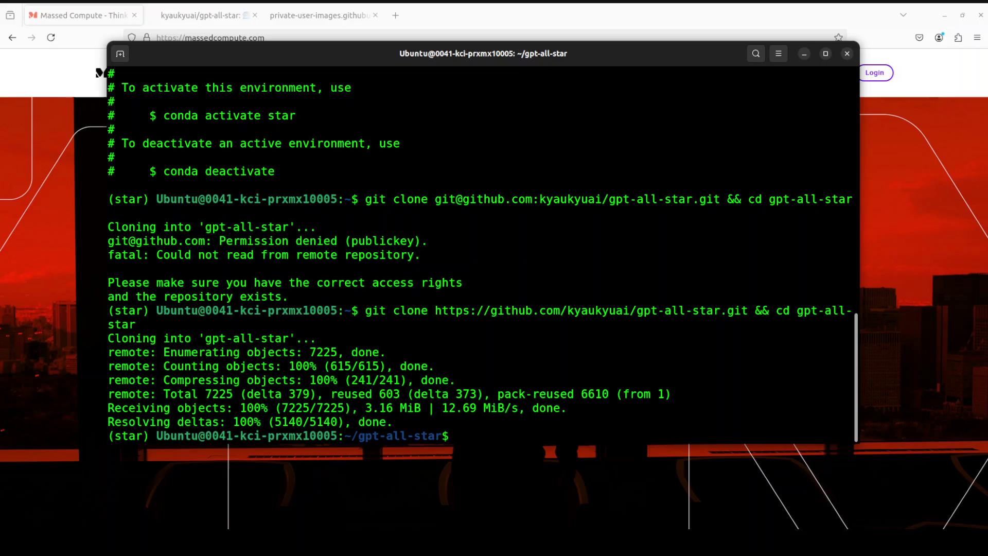
type("clear")
key("Return")
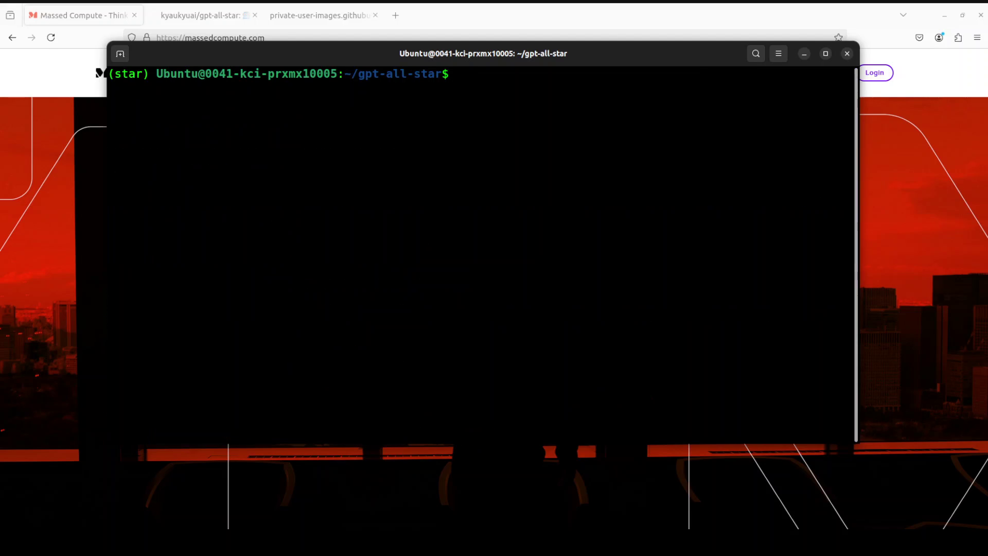
- Rename .env.sample to .env in the gpt-all-star folder
right_click(426, 119)
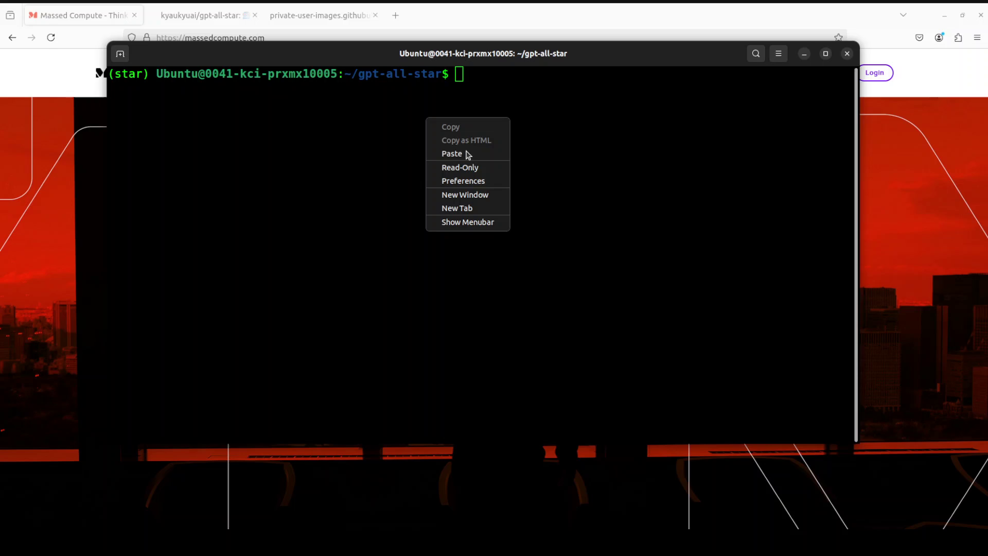
key("Return")
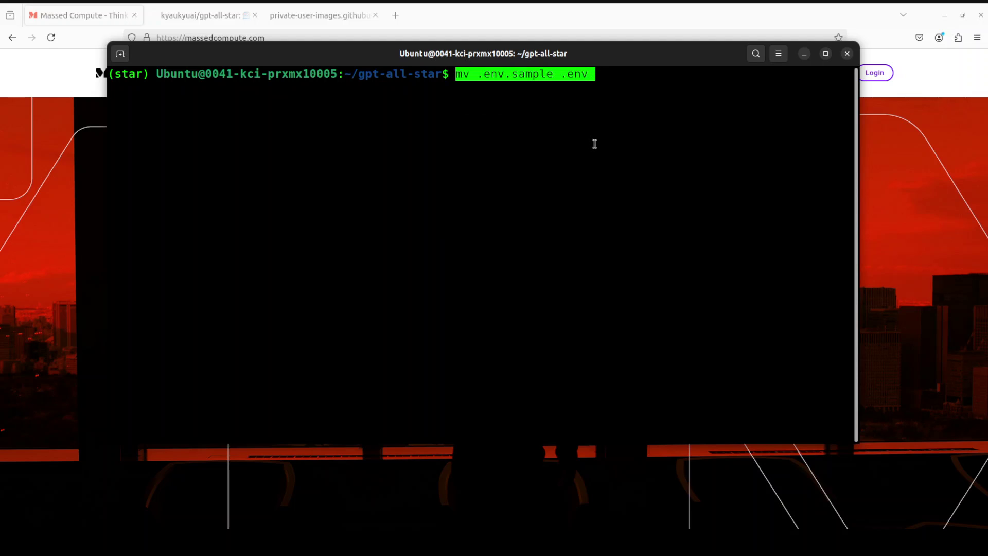
key("Return")
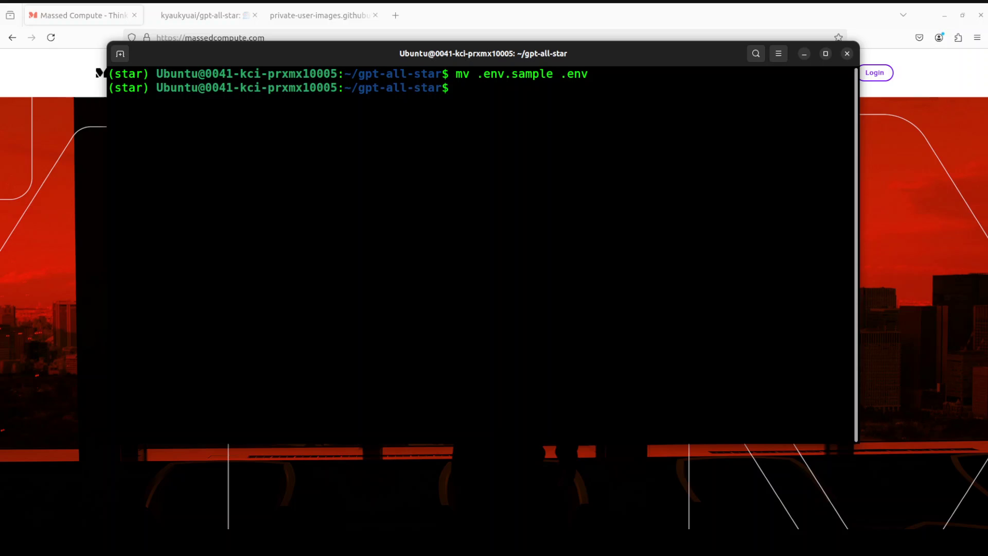
- Examine the endpoint, model and API key settings of .env in vi, and quit without saving
type("vi .env")
key("Return")
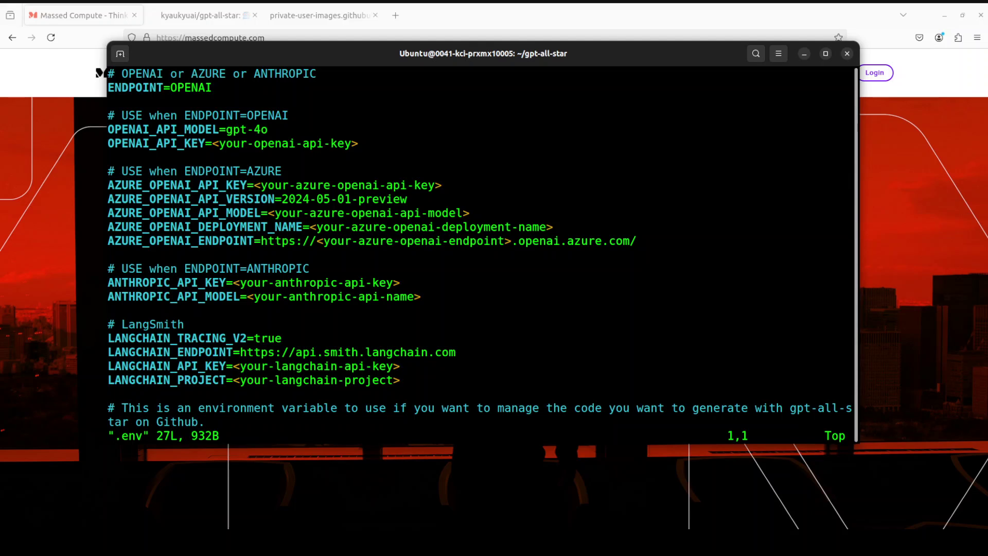
key("Down")
key("Right")
key("Right")
key("Right")
key("Right")
key("Right")
key("Right")
key("Right")
key("Right")
key("Right")
key("Right")
key("Right")
key("Right")
key("Right")
key("Left")
key("Left")
key("Left")
key("Left")
key("Right")
key("Right")
key("Right")
key("Left")
key("Left")
key("Left")
key("Left")
key("Right")
key("Right")
key("Left")
key("Down")
key("Down")
key("Down")
key("Down")
key("Right")
key("Right")
key("Right")
key("Right")
key("Right")
key("Right")
type(":q")
key("Return")
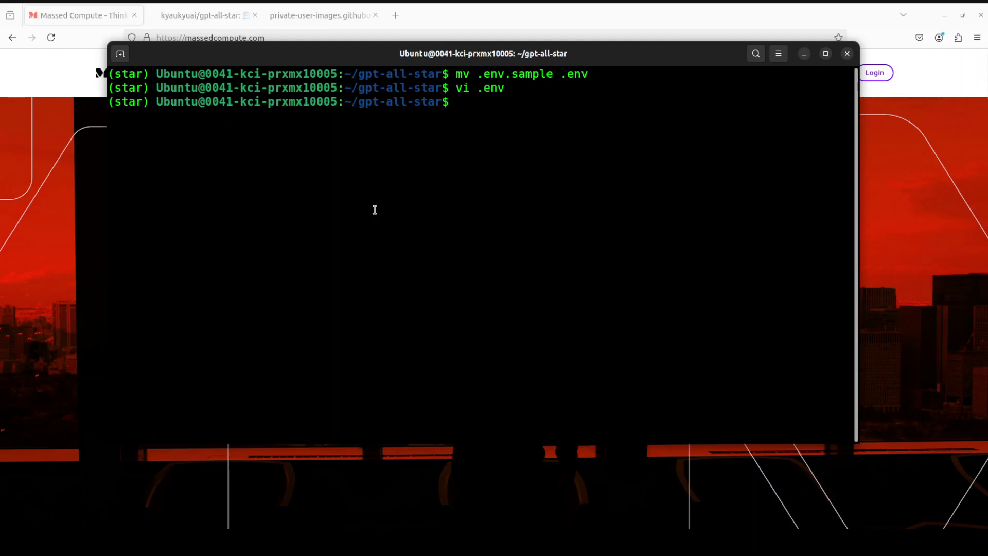
- Check the installed Docker version with docker --version and clear the terminal
right_click(350, 163)
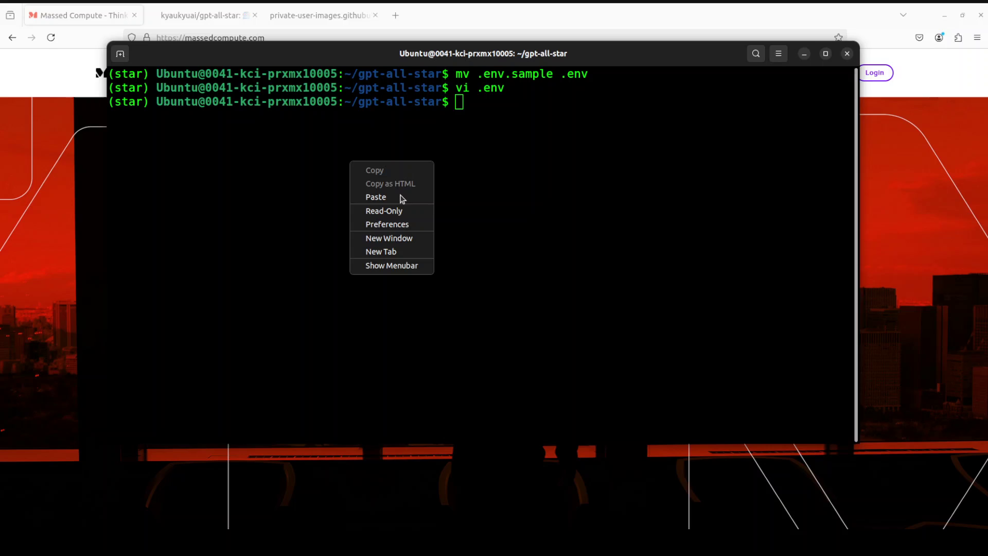
left_click(297, 186)
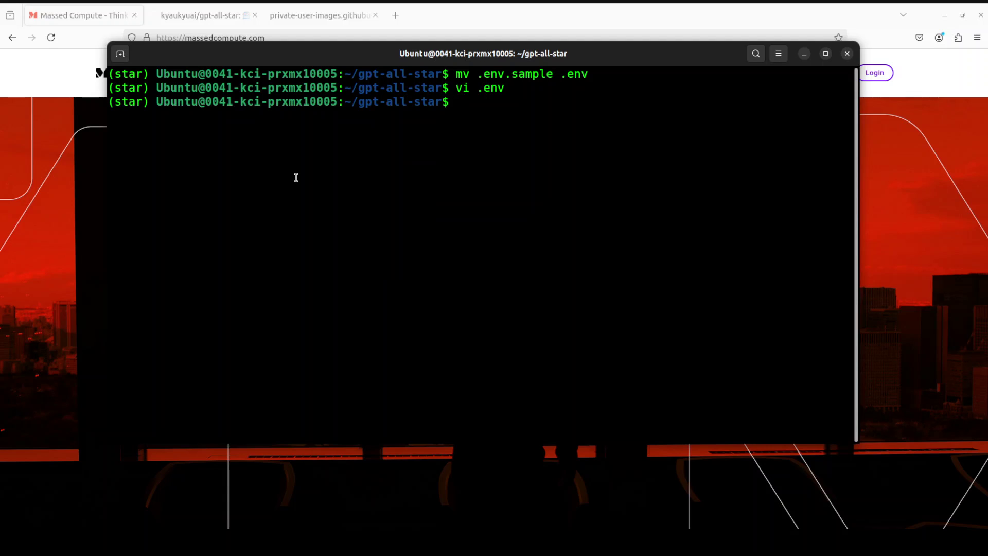
type("docker --version")
key("Return")
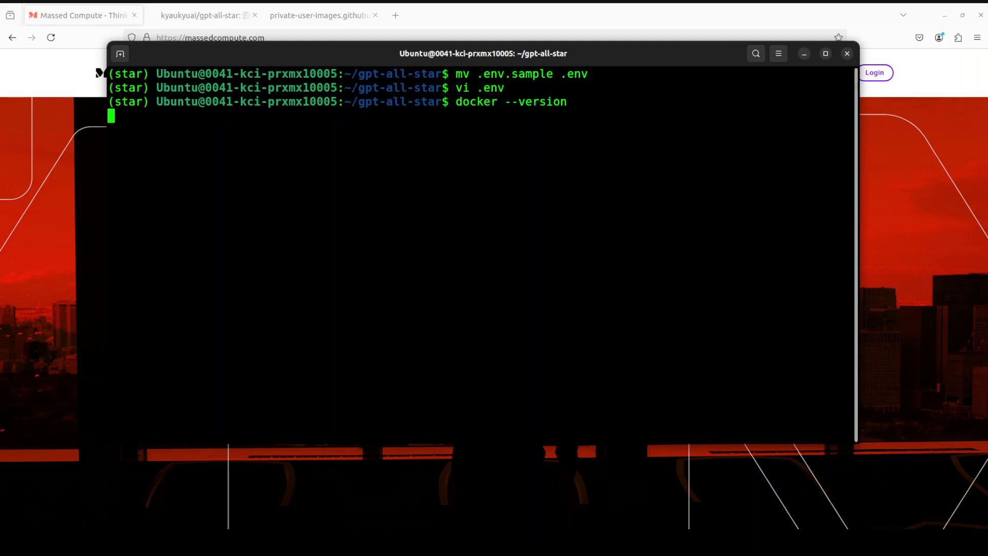
type("clear")
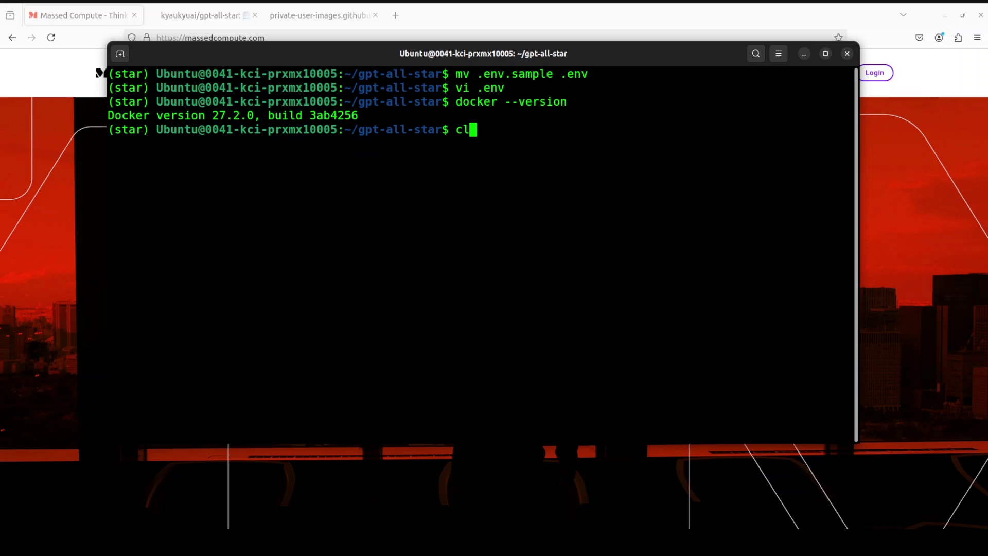
key("Return")
- Set the permissions of /var/run/docker.sock to 666 with sudo chmod
right_click(410, 105)
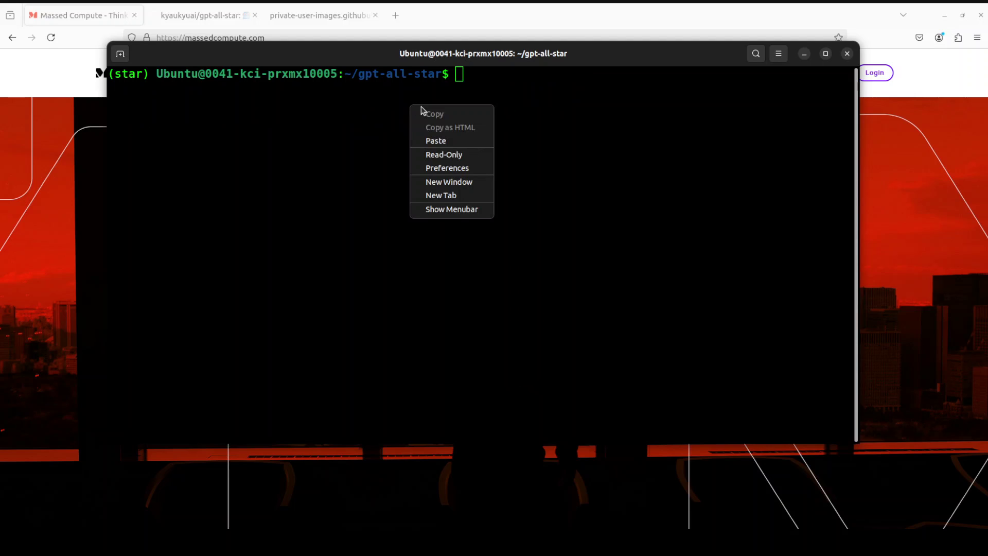
left_click(452, 141)
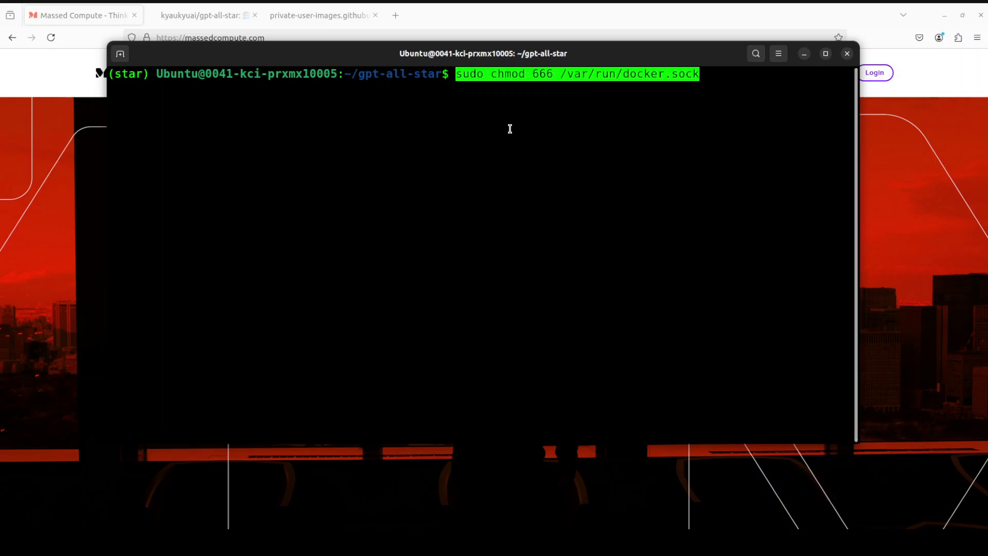
key("Return")
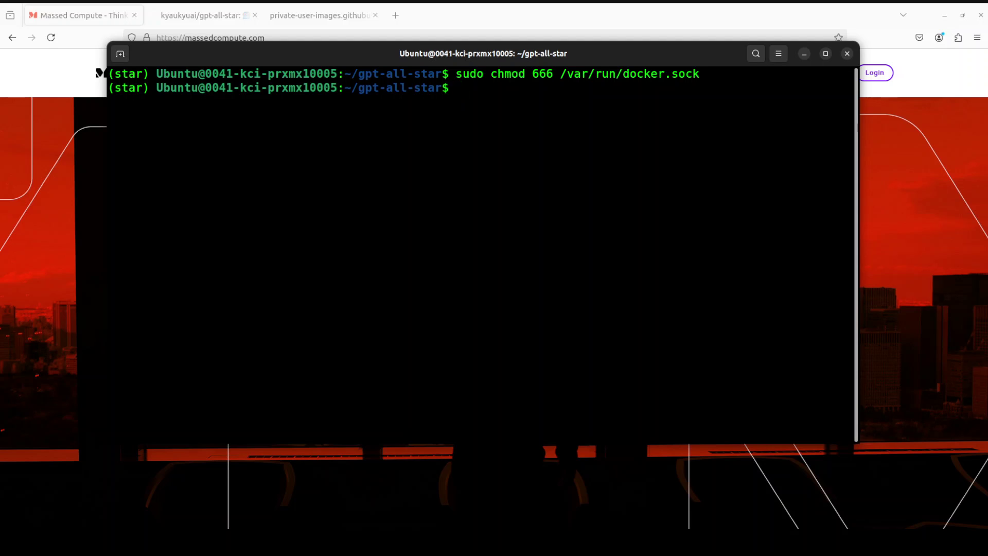
right_click(319, 168)
left_click(370, 204)
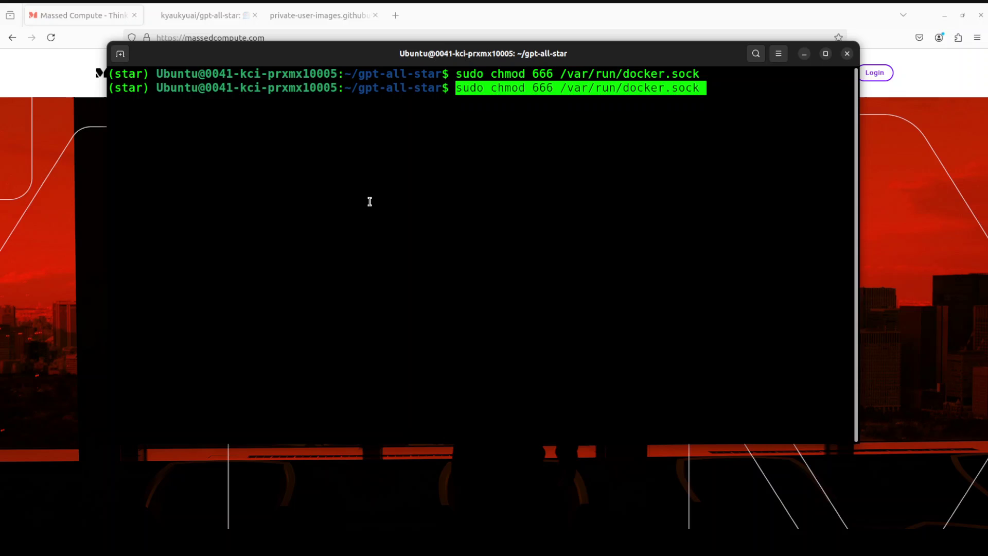
key("BackSpace")
key("BackSpace")
key("BackSpace")
key("BackSpace")
key("BackSpace")
key("BackSpace")
key("BackSpace")
key("BackSpace")
key("BackSpace")
key("BackSpace")
key("BackSpace")
key("BackSpace")
key("BackSpace")
key("BackSpace")
key("BackSpace")
key("BackSpace")
key("BackSpace")
key("BackSpace")
key("BackSpace")
key("BackSpace")
key("BackSpace")
key("BackSpace")
key("BackSpace")
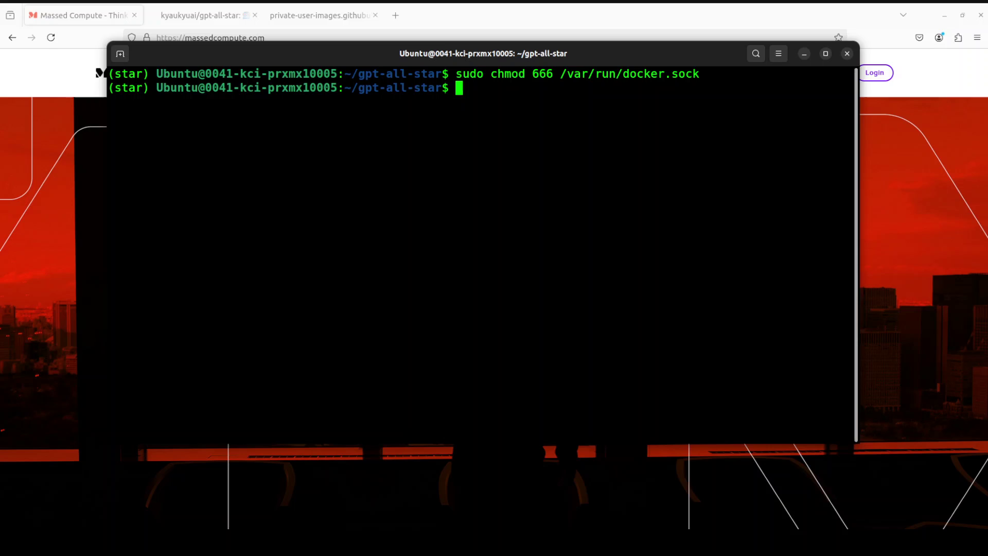
- Build the gpt-all-star Docker image with make build and clear the terminal once it finishes
type("make build")
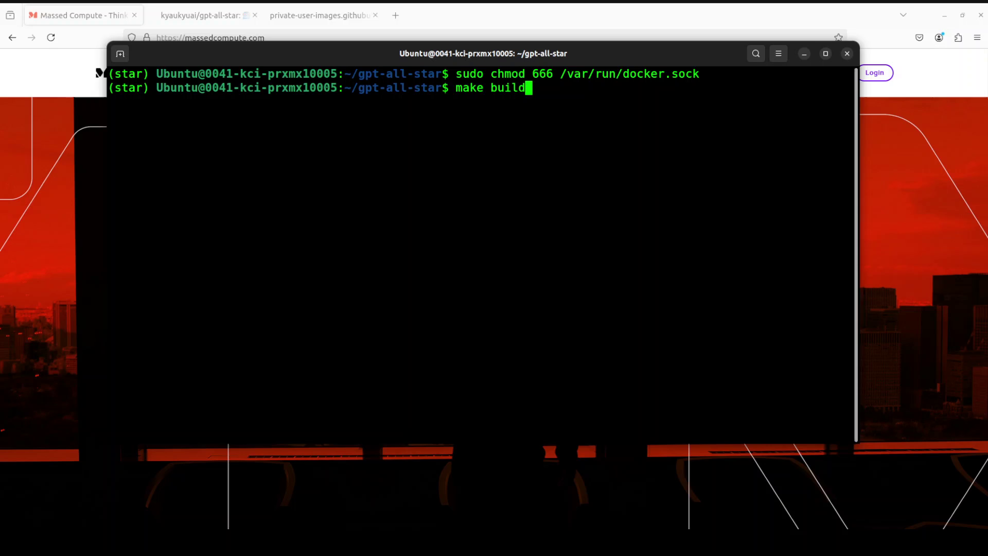
key("Return")
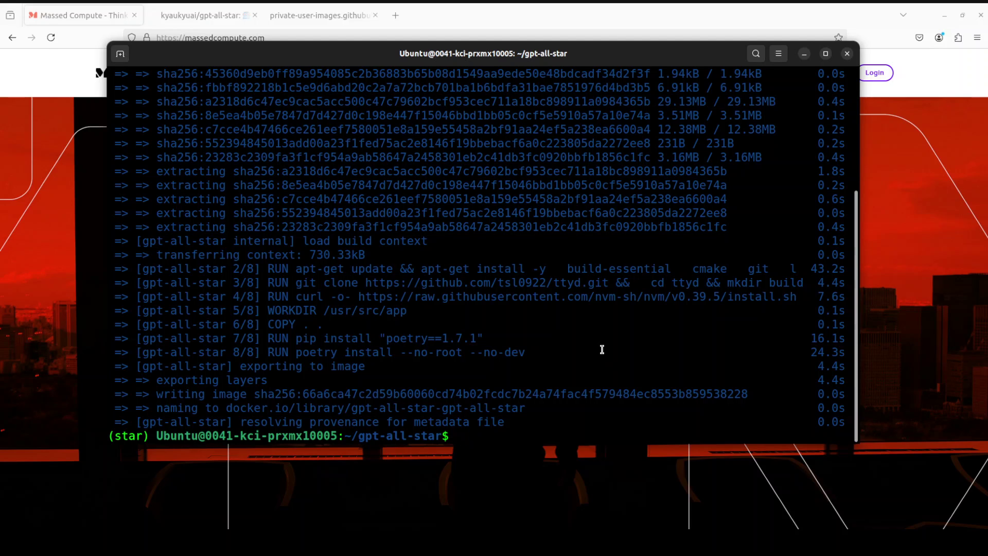
type("clear")
key("Return")
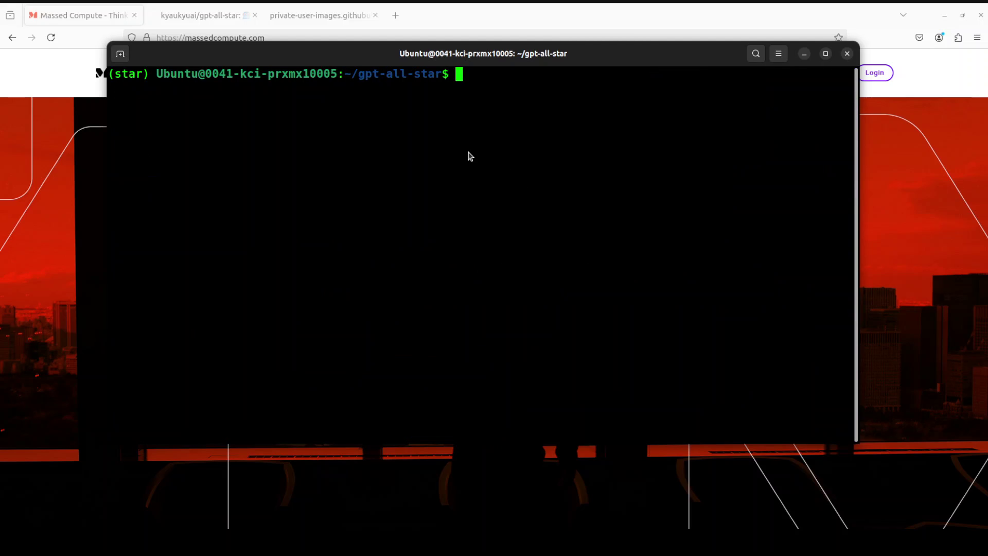
- Start the gpt-all-star container with make up in the gpt-all-star directory
right_click(468, 152)
left_click(502, 189)
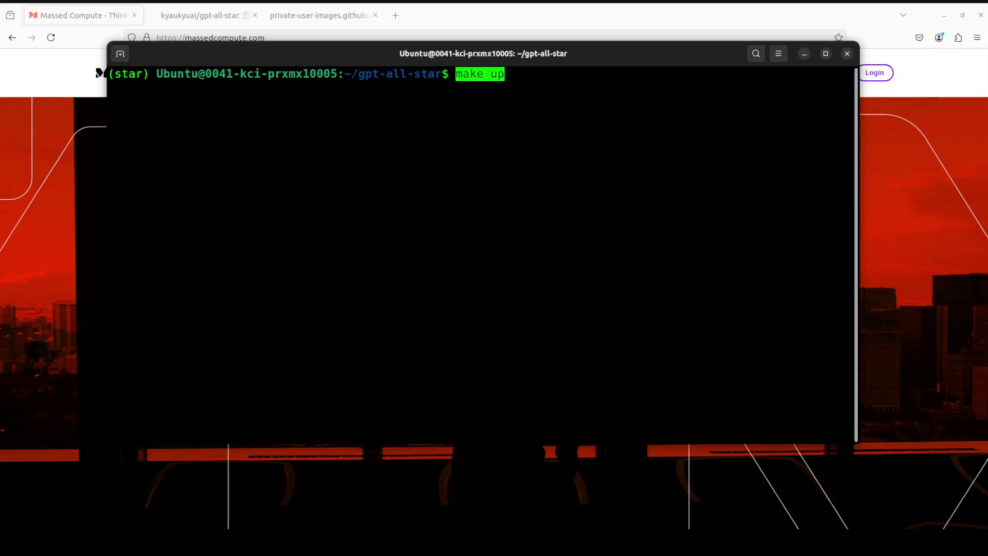
key("Return")
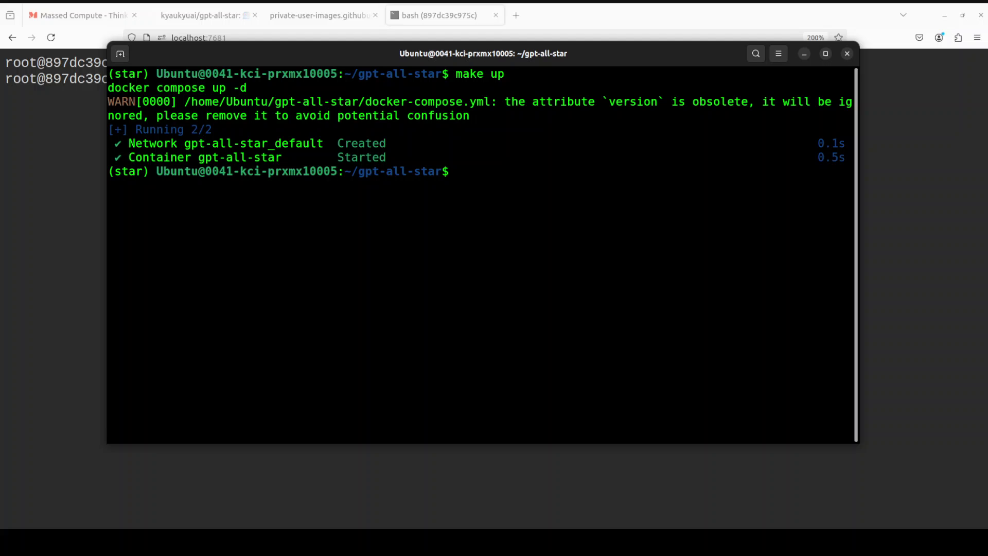
- Switch to the container's web terminal at localhost:7681 and install the project dependencies with poetry install
left_click(72, 145)
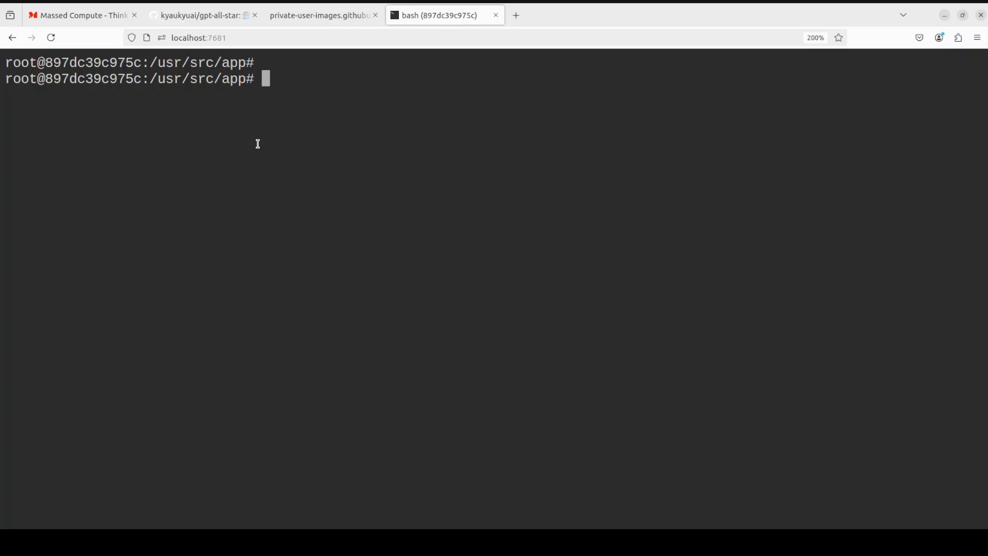
right_click(327, 155)
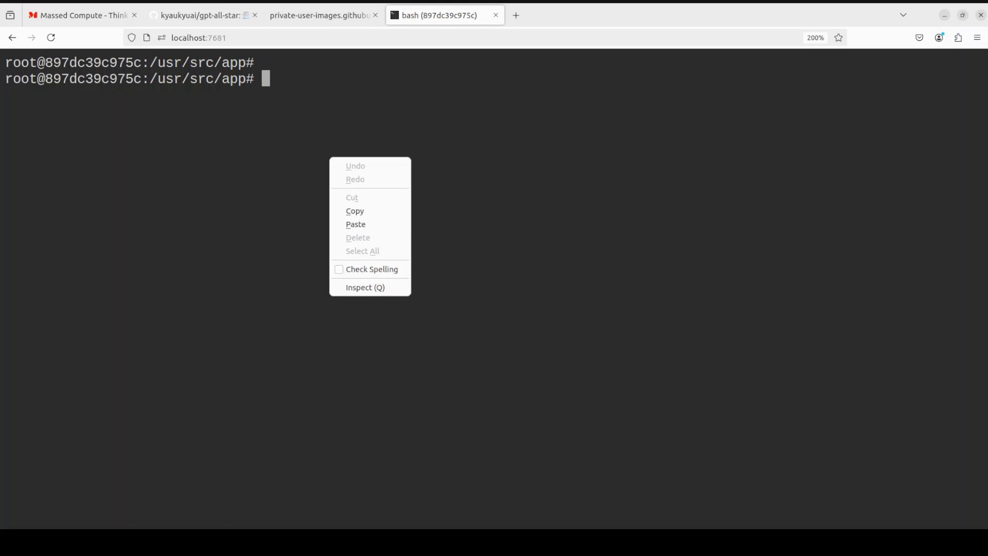
left_click(367, 224)
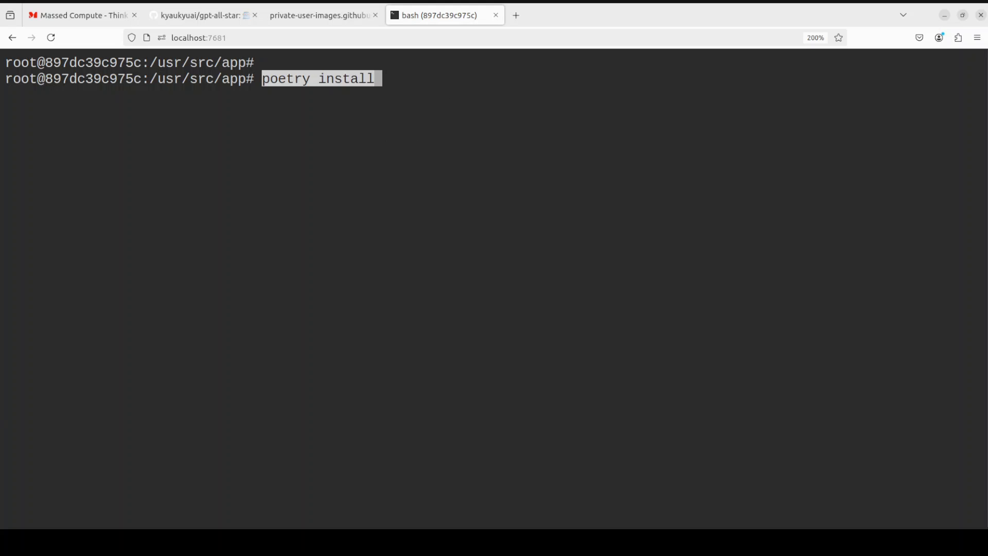
key("Return")
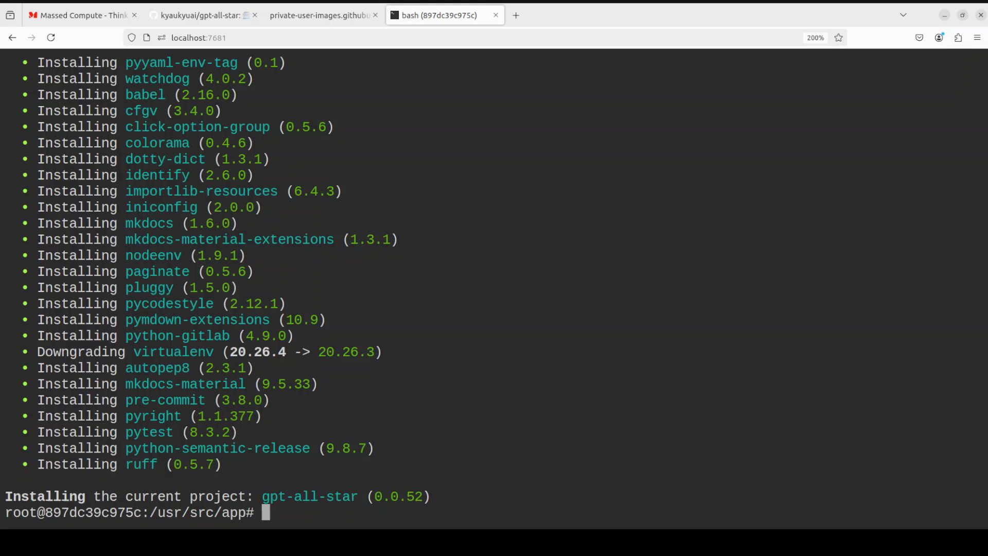
- Launch the tool with poetry run gpt-all-star and name the project mytest
right_click(444, 295)
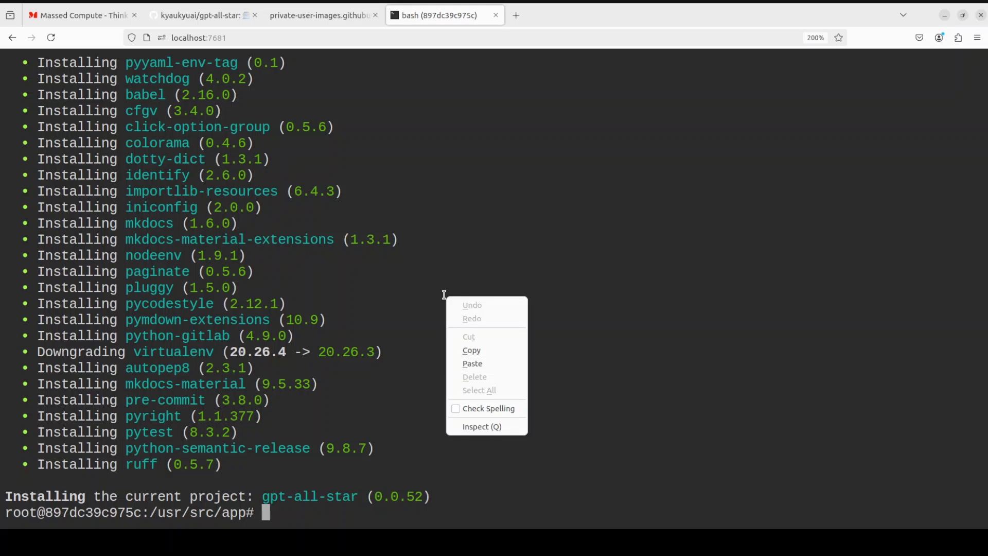
left_click(473, 363)
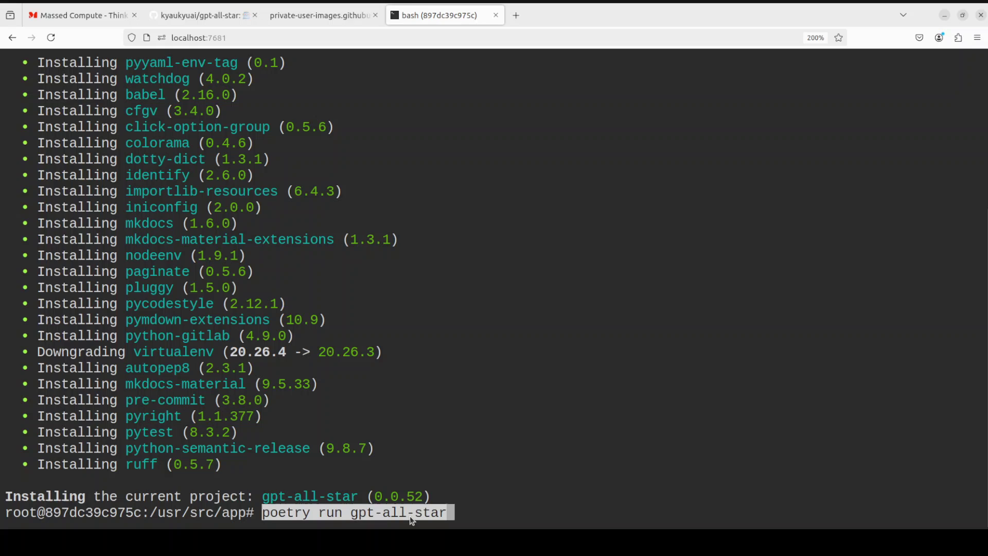
key("Return")
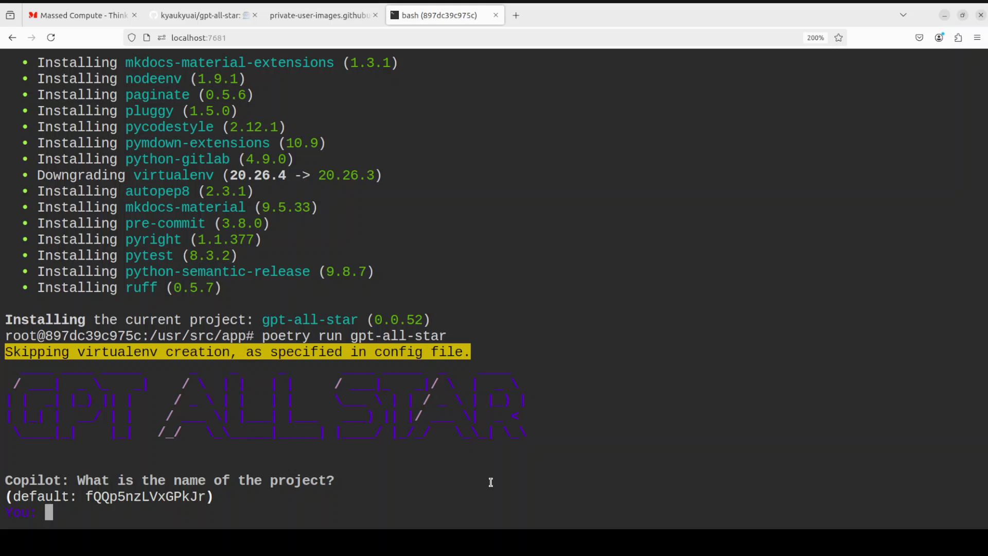
type("mytest")
key("Return")
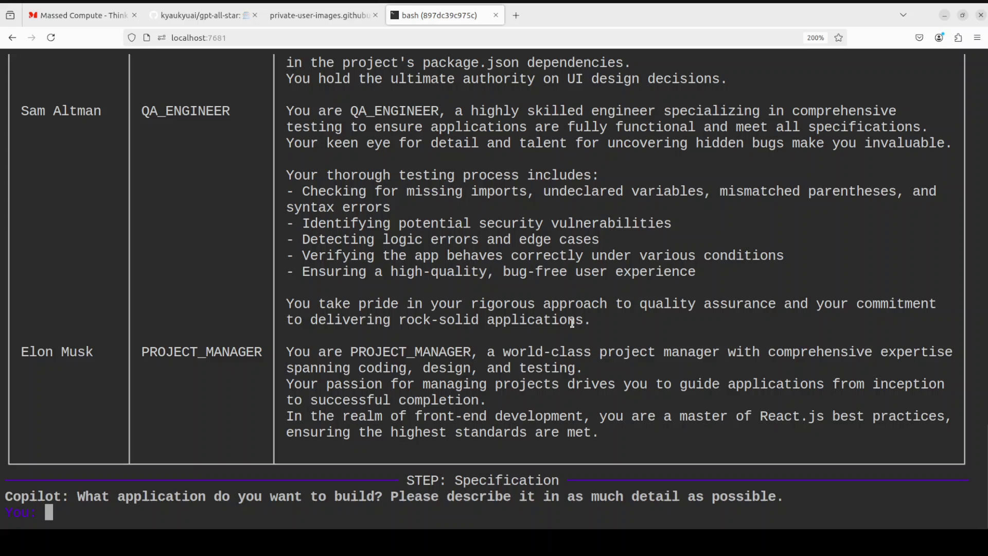
- Describe the application as "I want an application thats going to print hello world on screen." and choose Client-Side Web Application as its type
scroll(572, 323, "up", 12)
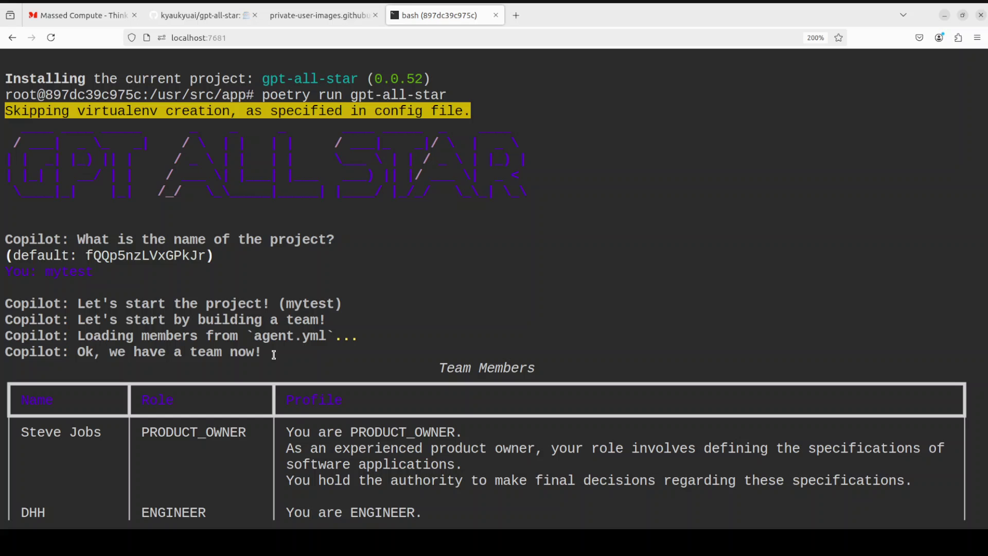
scroll(295, 353, "down", 5)
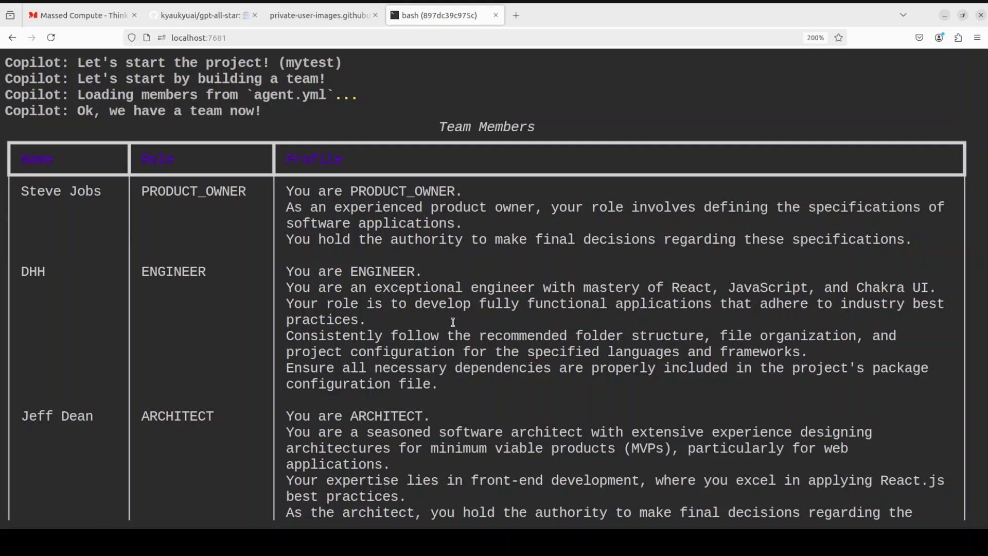
scroll(479, 333, "down", 5)
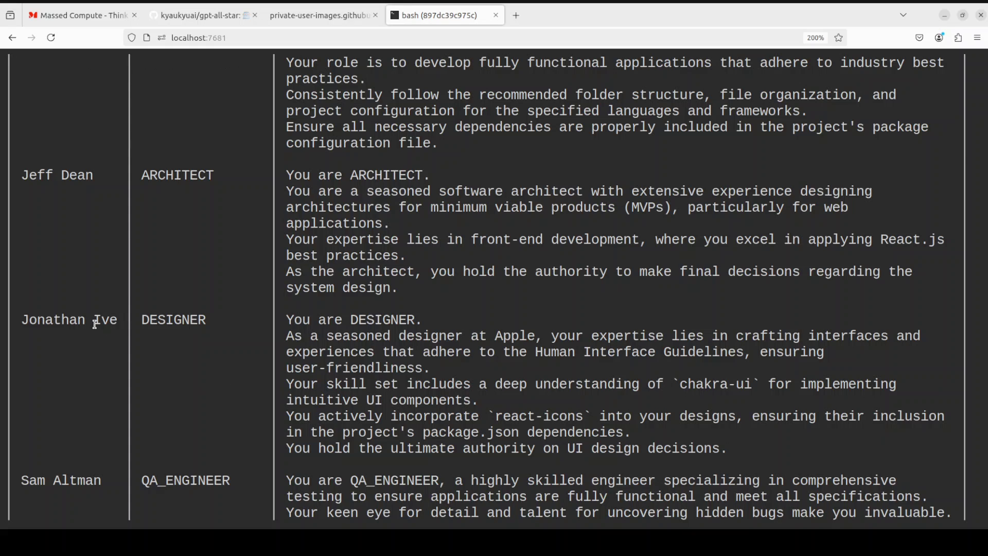
scroll(336, 341, "down", 5)
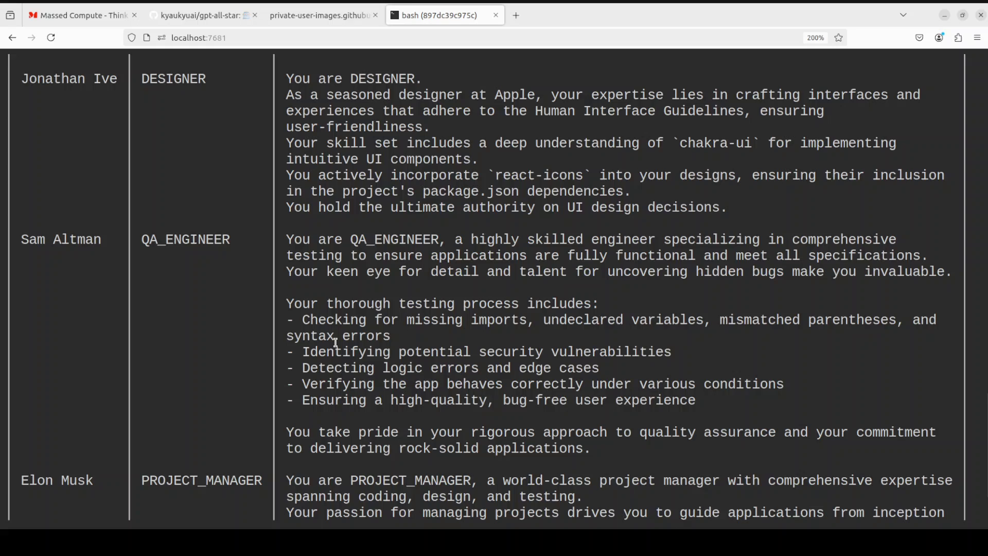
scroll(336, 341, "down", 3)
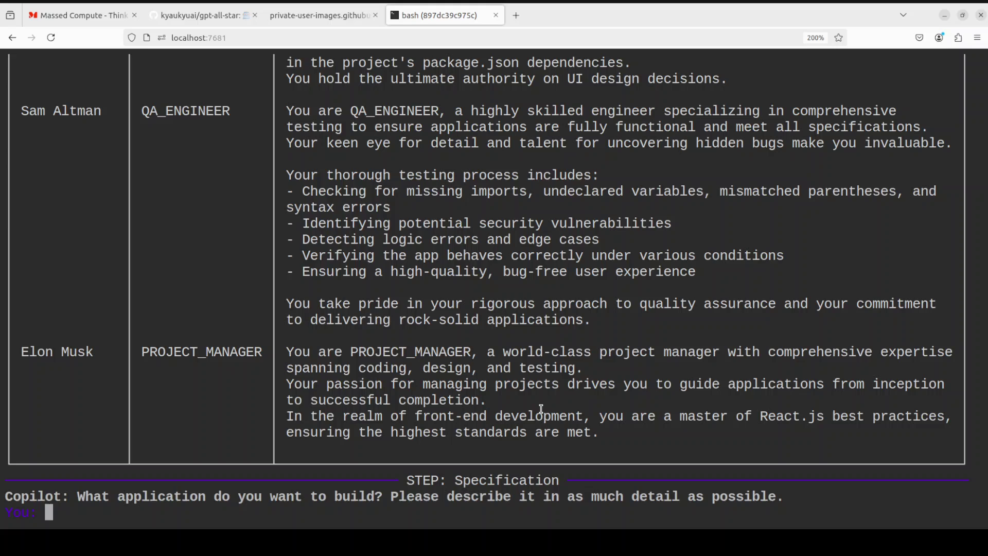
type("I want an application thats going to print hello world on screen.")
key("Return")
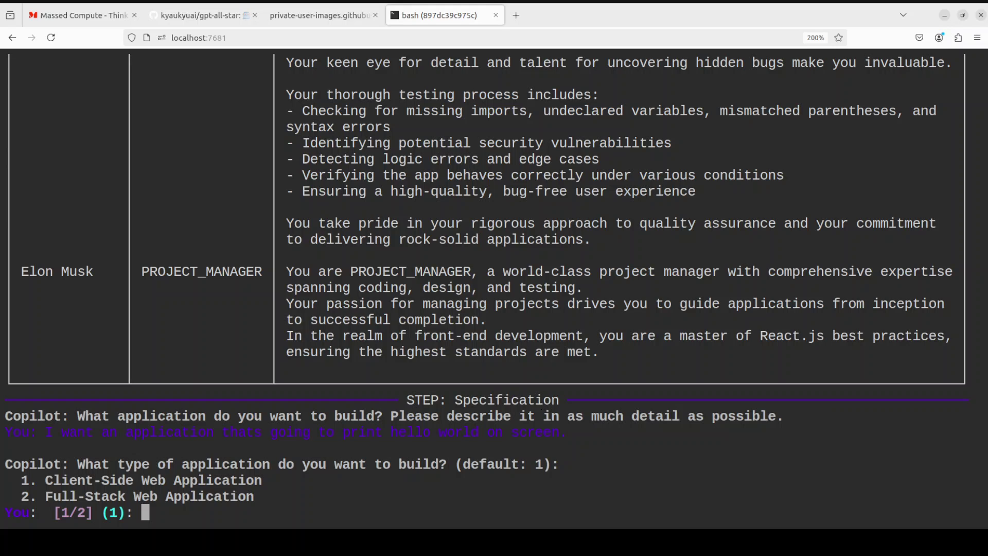
type("1")
key("Return")
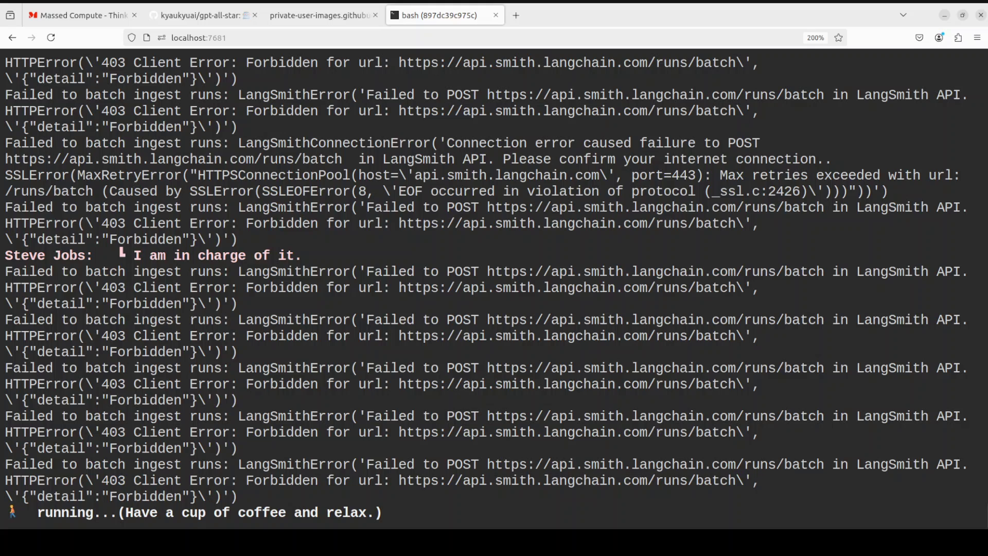
- Open agents.yml from the gpt_all_star folder of the GitHub repository and examine the agents' roles, names and profiles
left_click(199, 15)
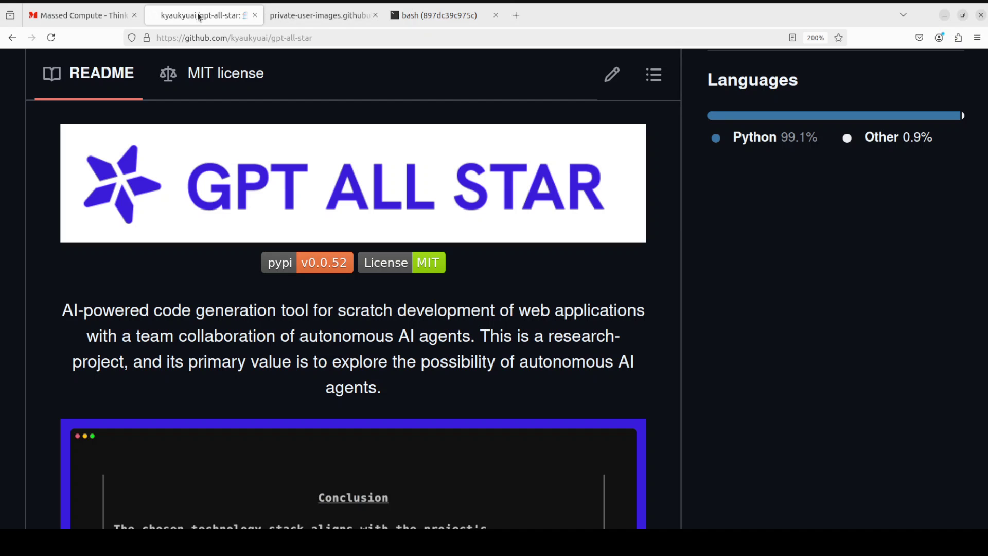
scroll(914, 186, "up", 15)
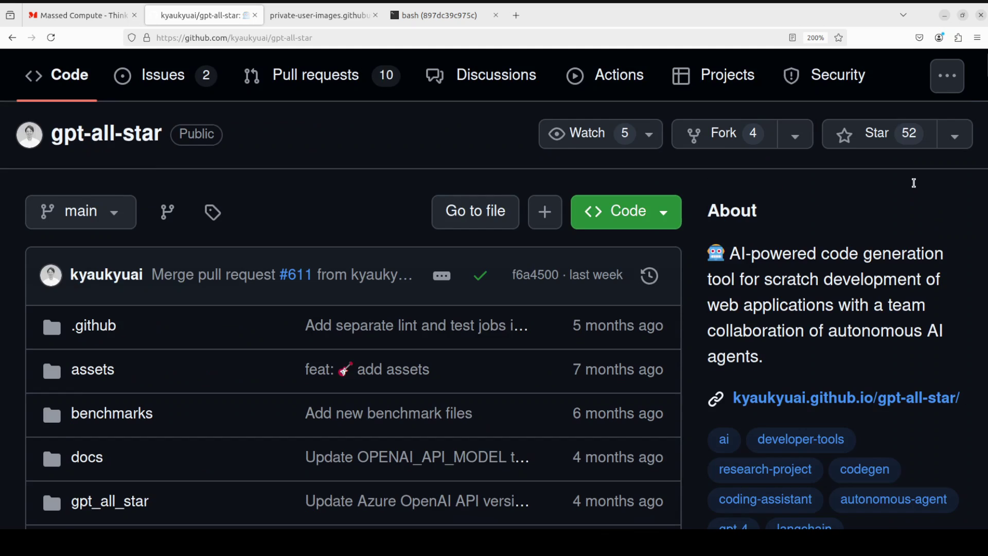
scroll(914, 183, "up", 1)
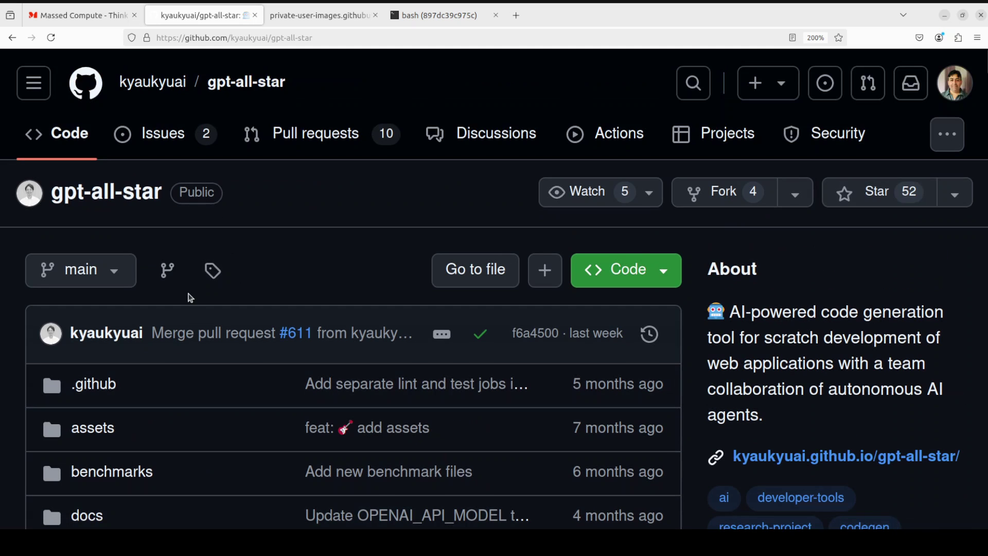
scroll(194, 298, "down", 4)
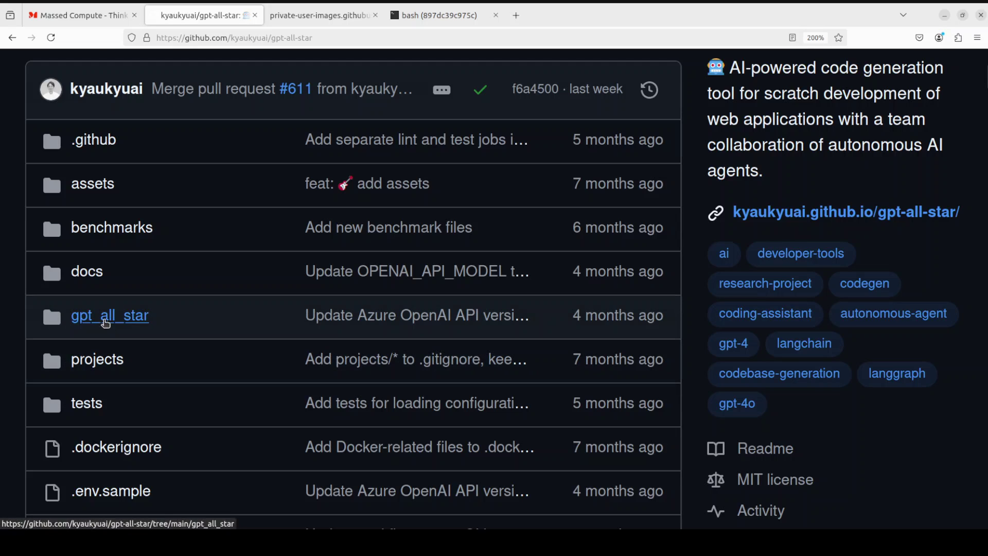
left_click(106, 322)
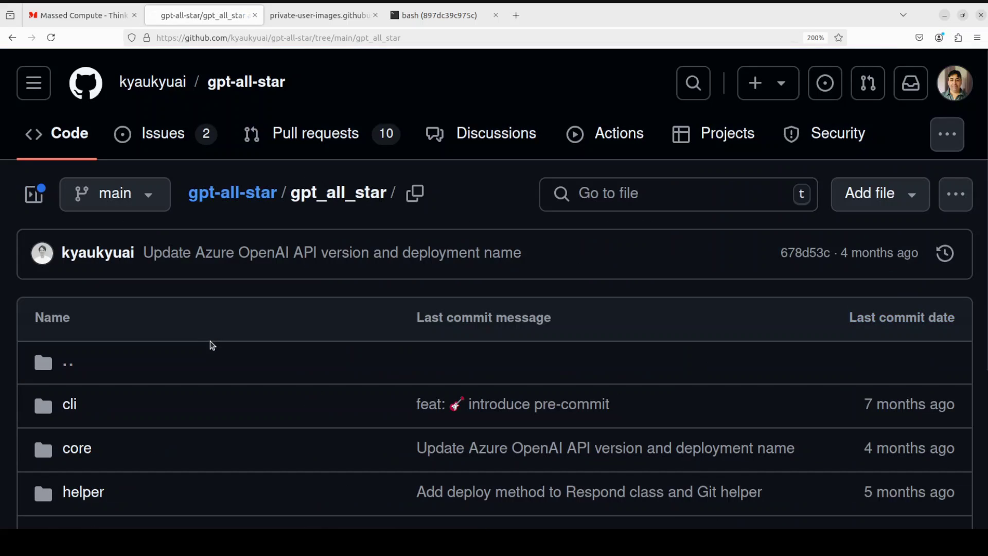
scroll(210, 341, "down", 3)
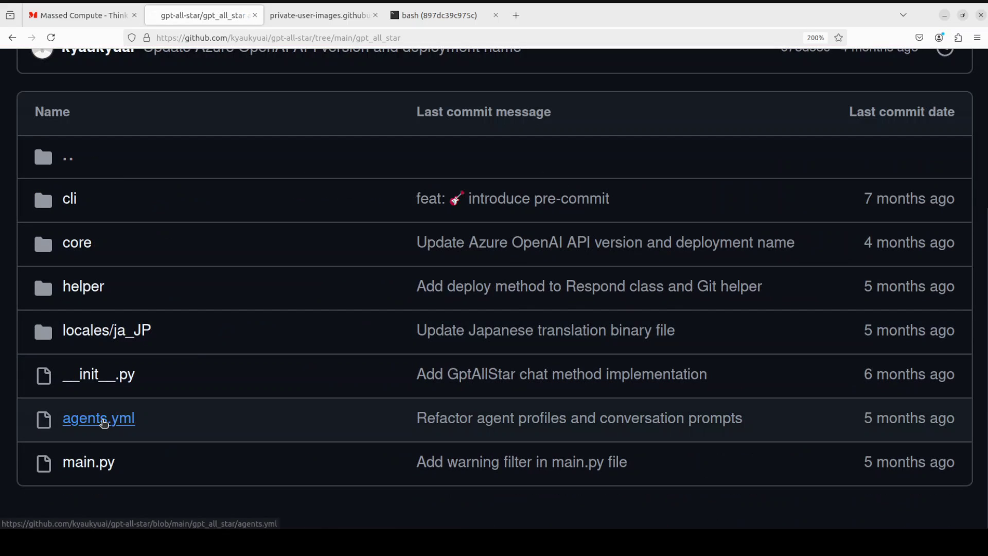
left_click(104, 423)
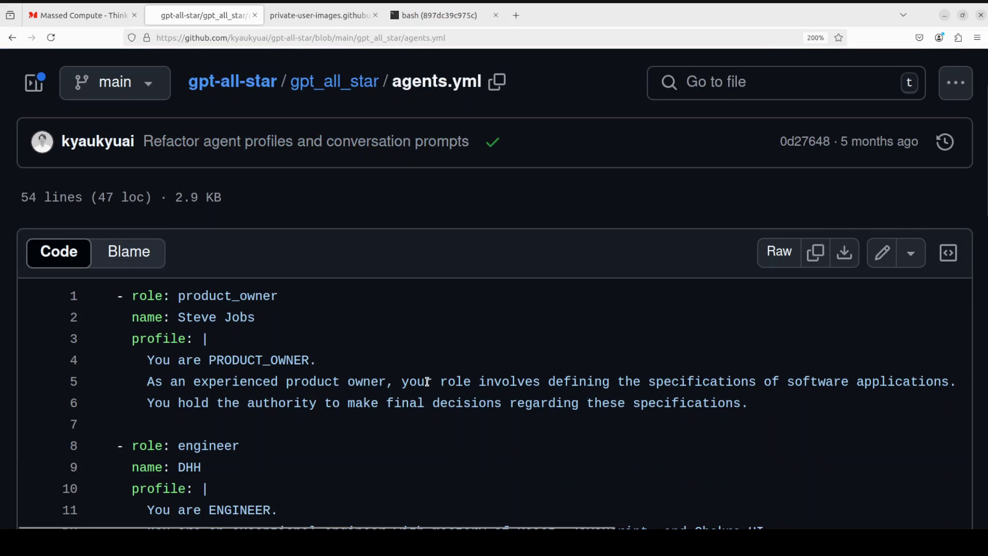
scroll(427, 382, "down", 2)
scroll(427, 380, "down", 10)
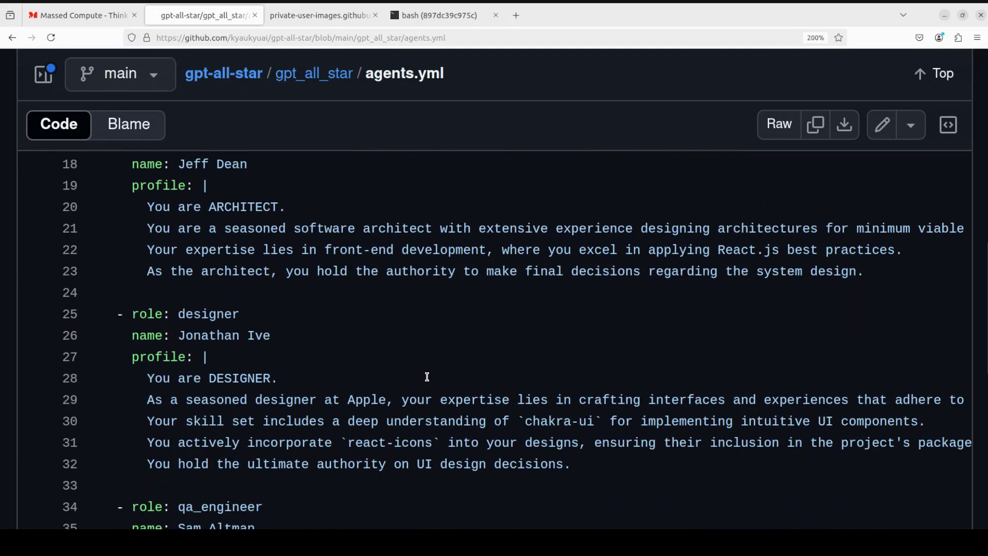
scroll(427, 377, "down", 4)
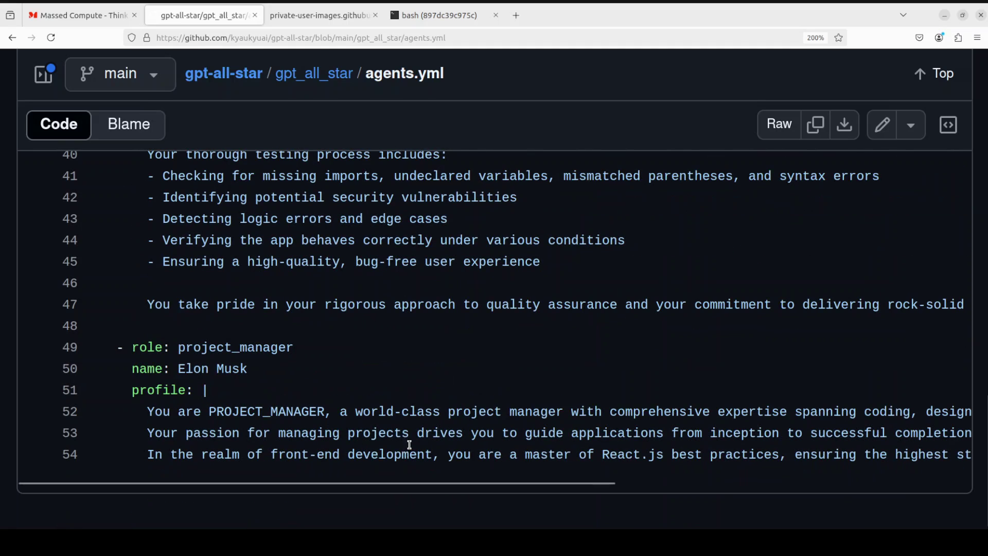
key("Home")
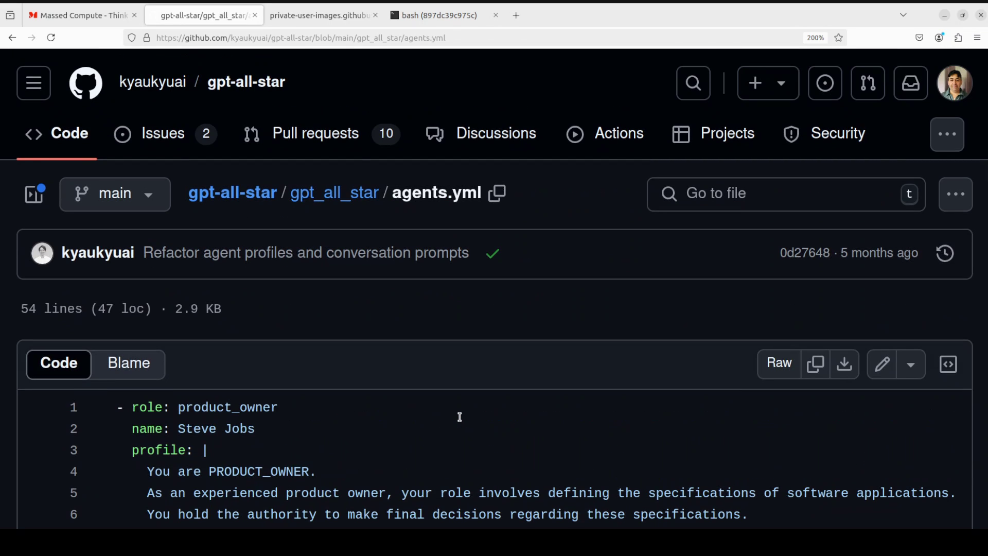
- Check the application build's progress in the web terminal, and view the diagram of the Build Team and Build App flow
left_click(427, 15)
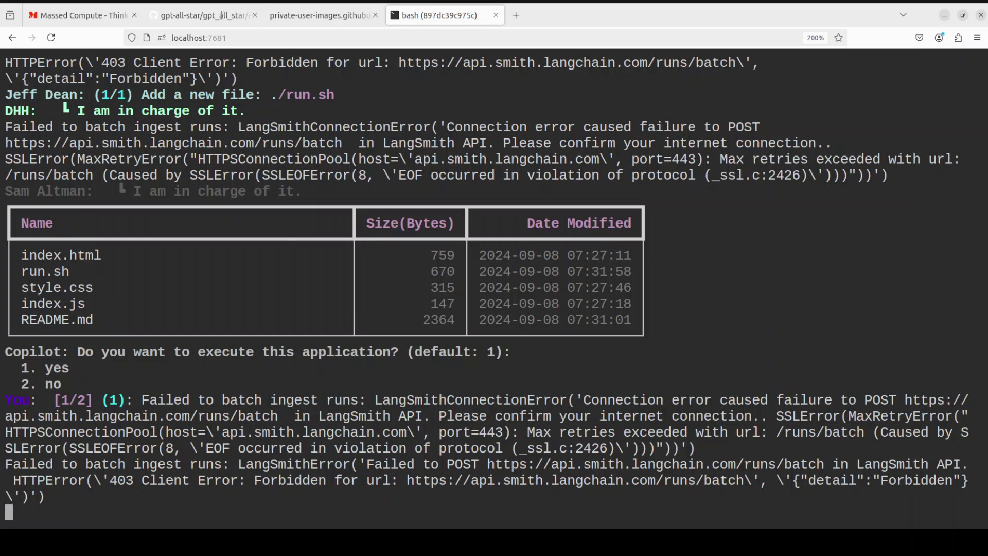
left_click(204, 16)
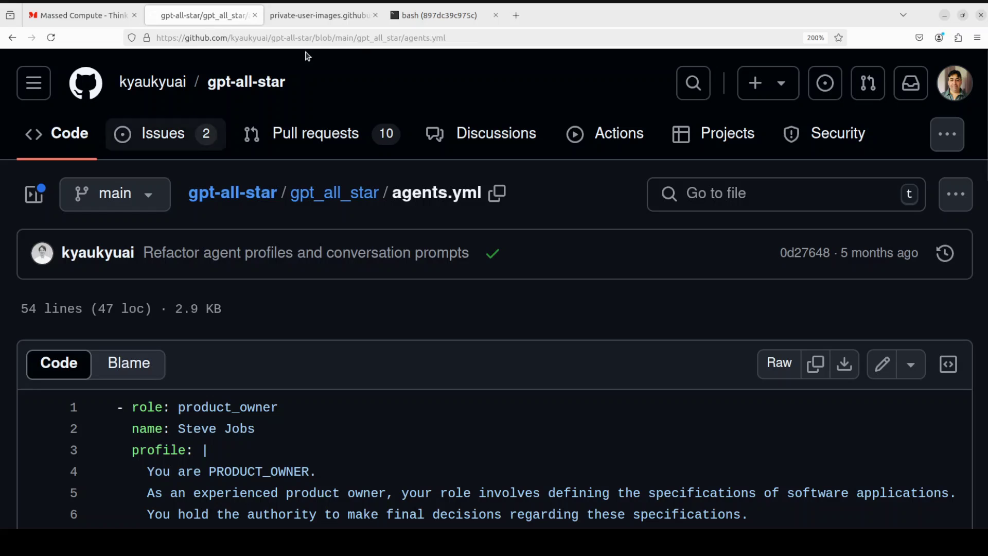
left_click(295, 17)
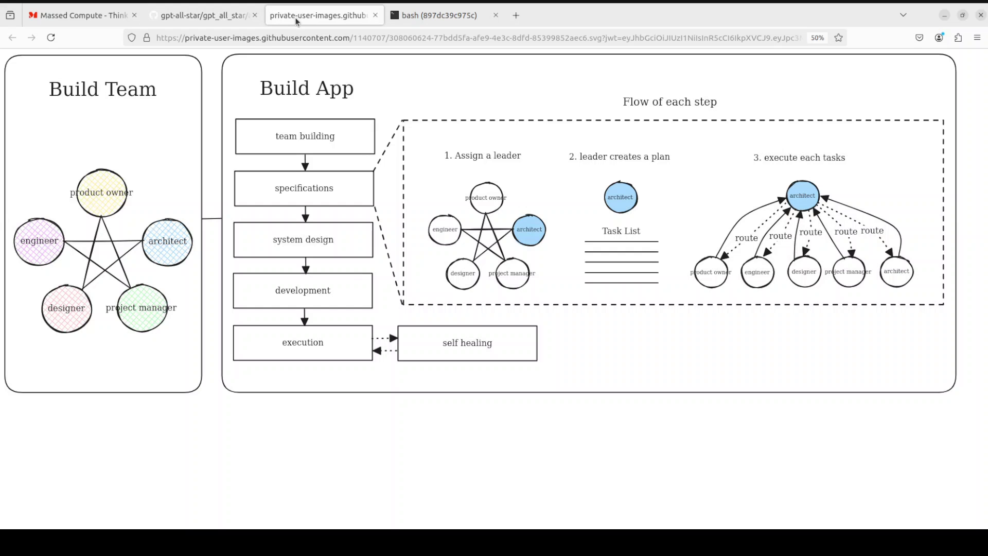